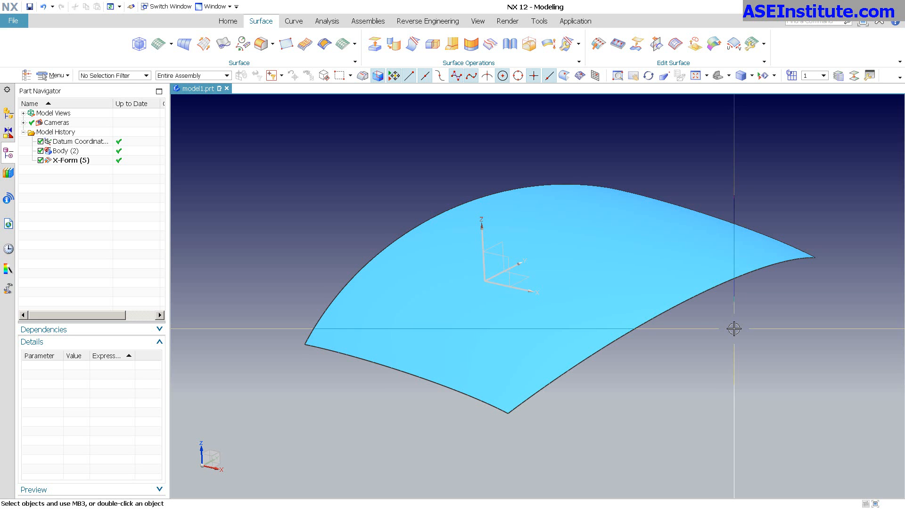
Step: List the object information for the curved sheet's face, restricting the selection to faces
key("F8")
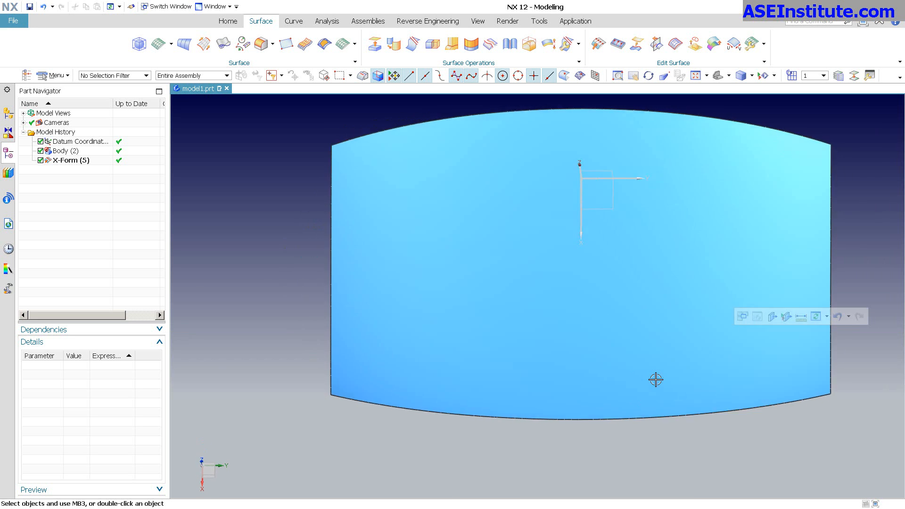
key("ctrl+alt+r")
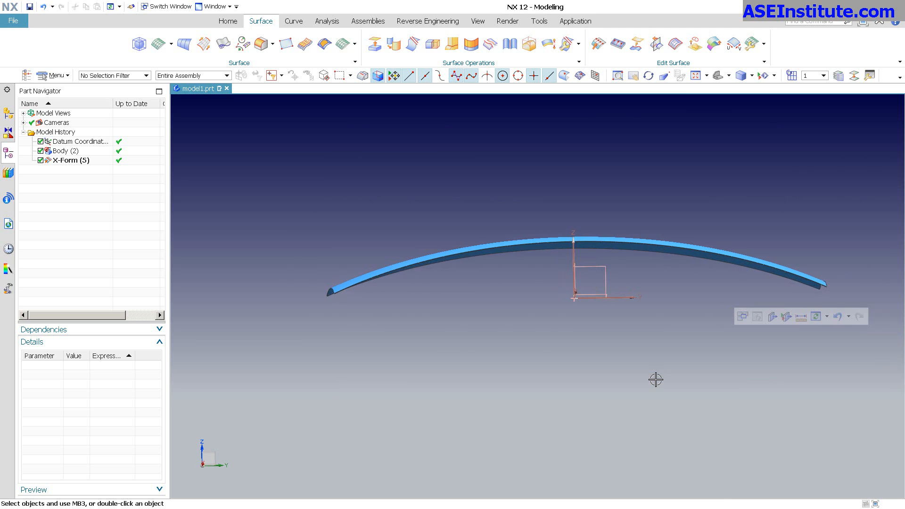
middle_click_drag(655, 379, 722, 348)
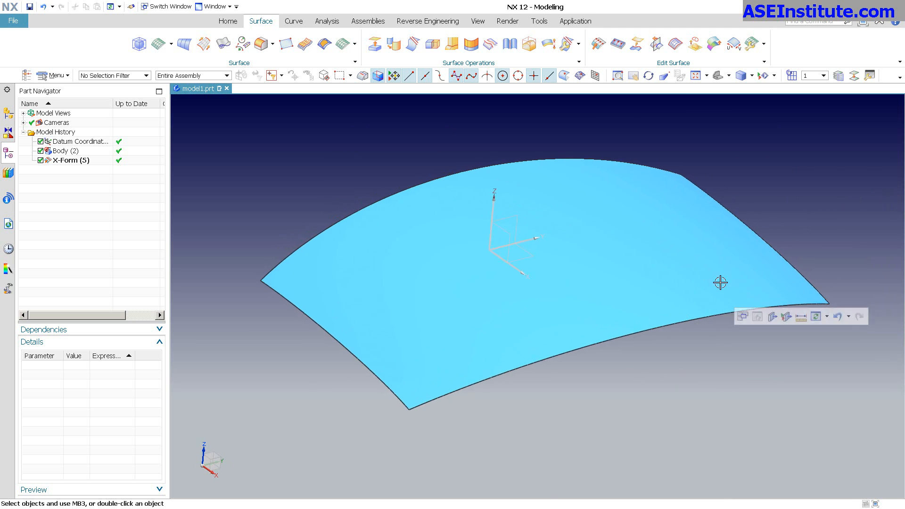
middle_click_drag(705, 150, 747, 133)
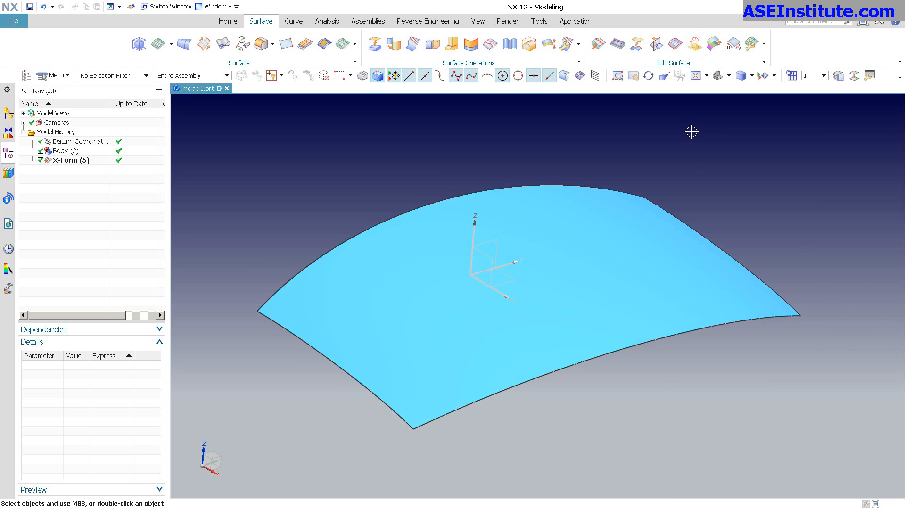
key("ctrl+i")
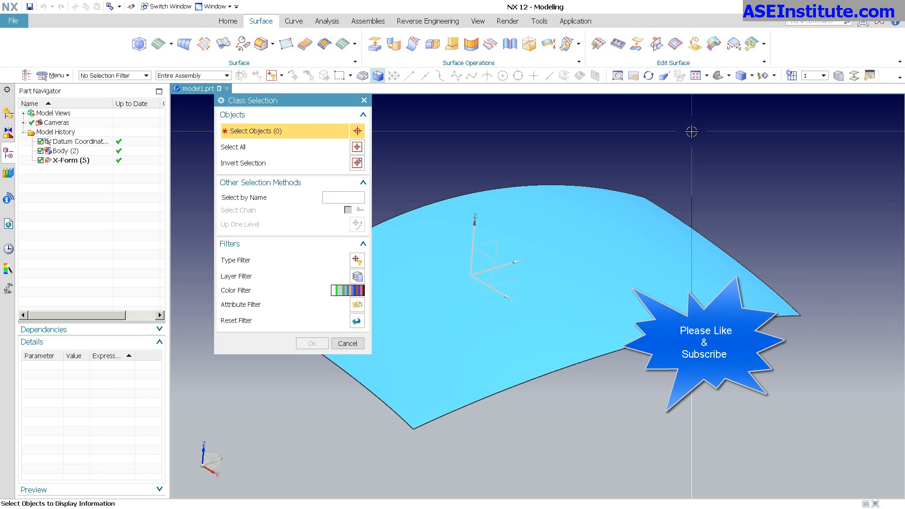
left_click(133, 75)
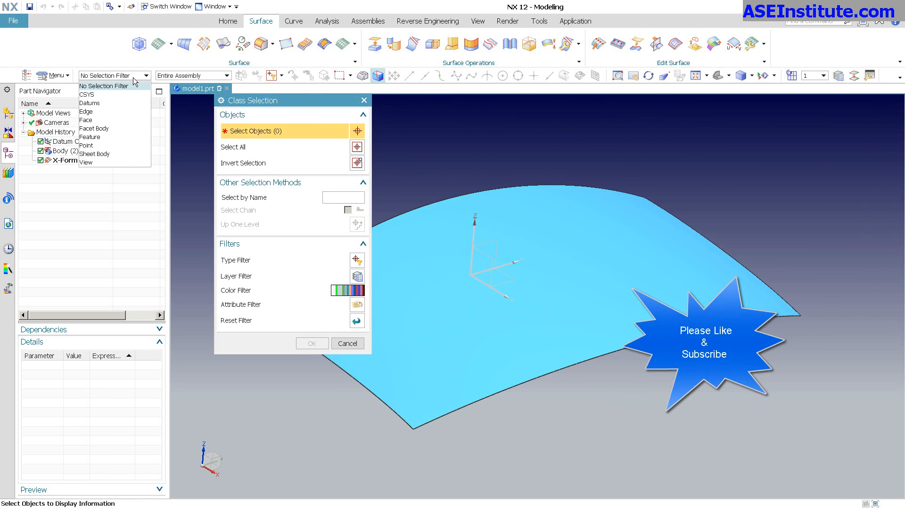
left_click(100, 117)
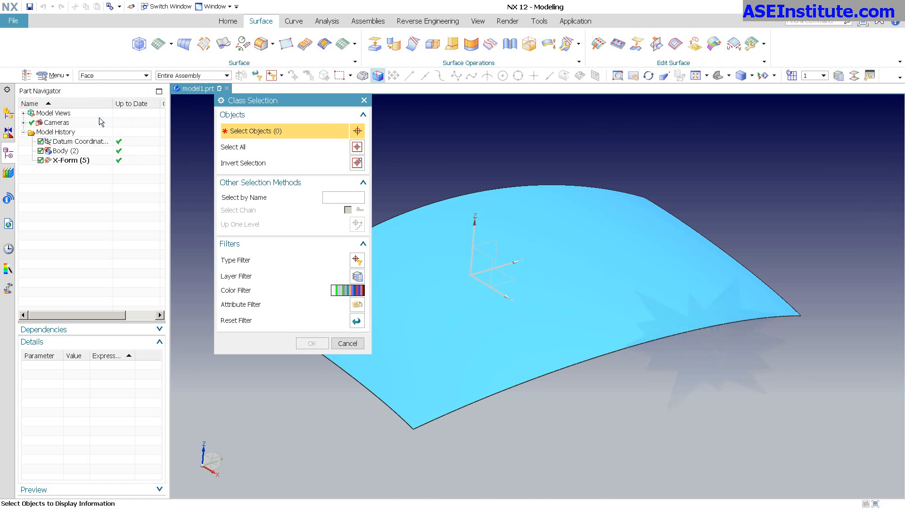
left_click(452, 294)
left_click(312, 343)
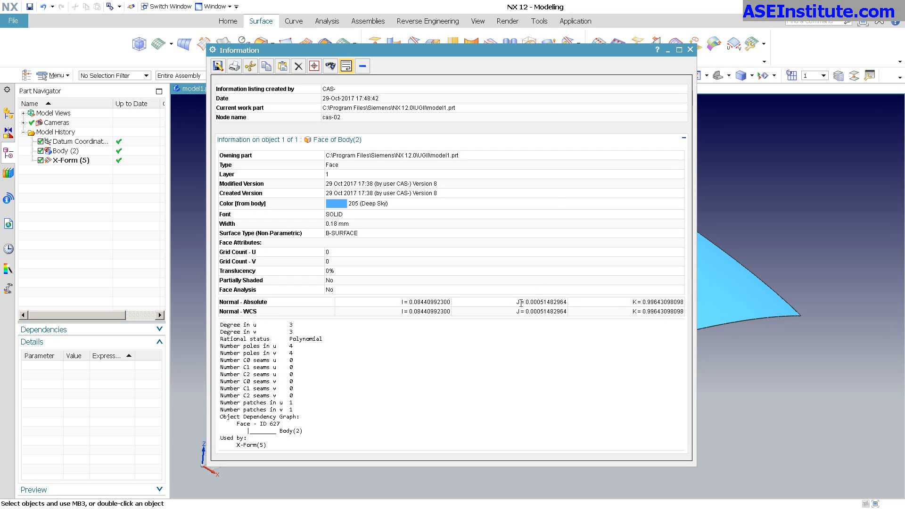
Step: Review the face's degree, pole and patch data alongside the model and close the information listing
left_click_drag(561, 55, 293, 102)
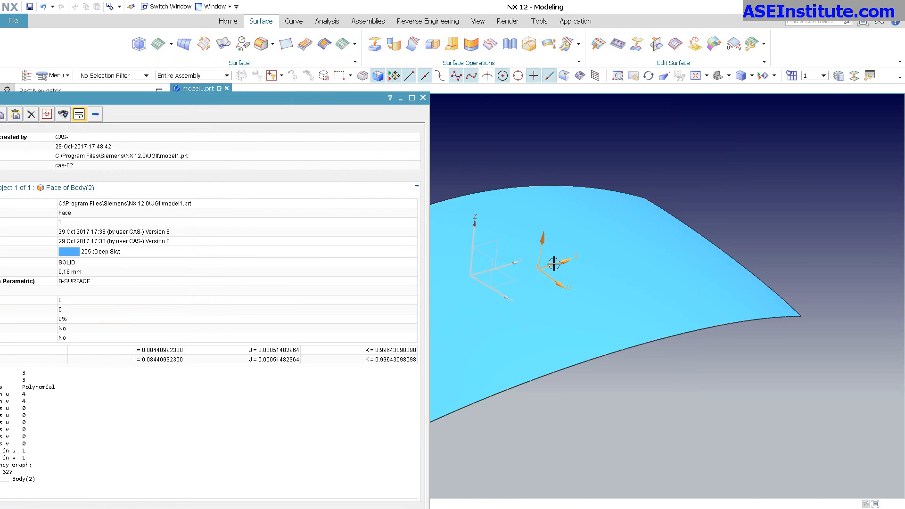
middle_click_drag(619, 289, 661, 246)
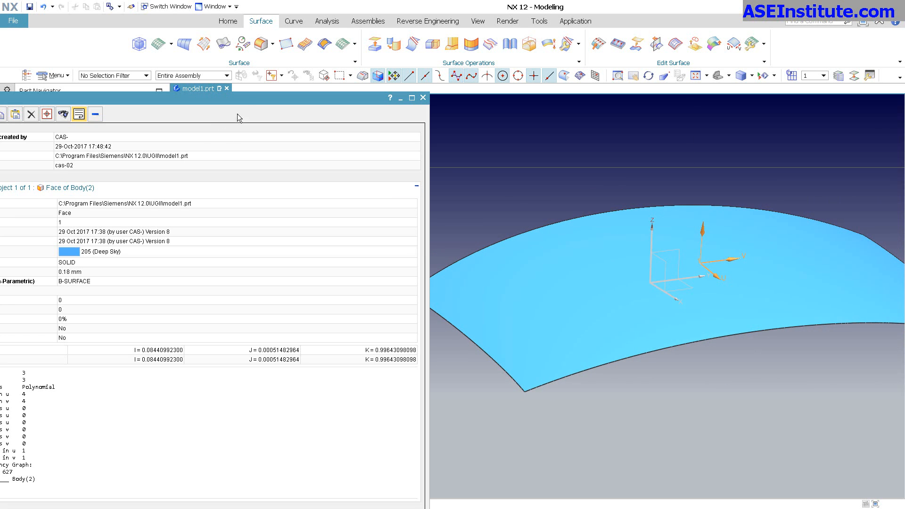
left_click_drag(258, 97, 422, 52)
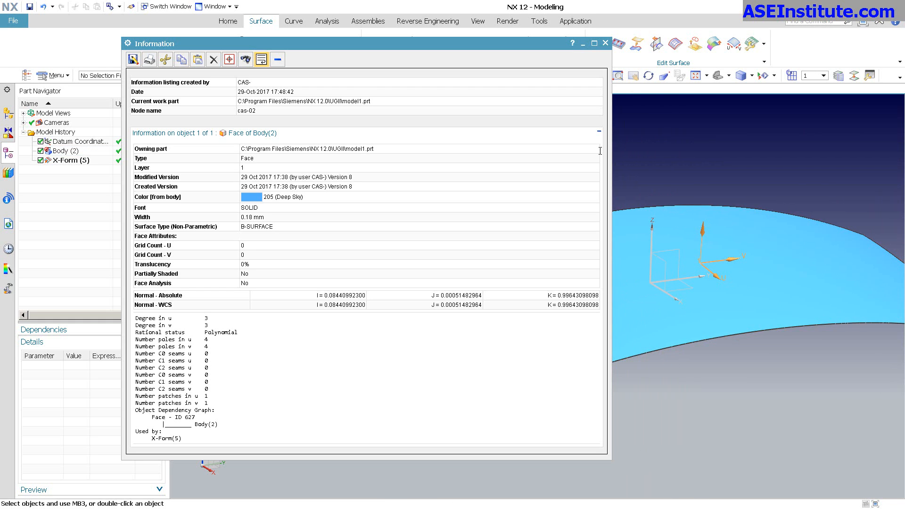
left_click(605, 43)
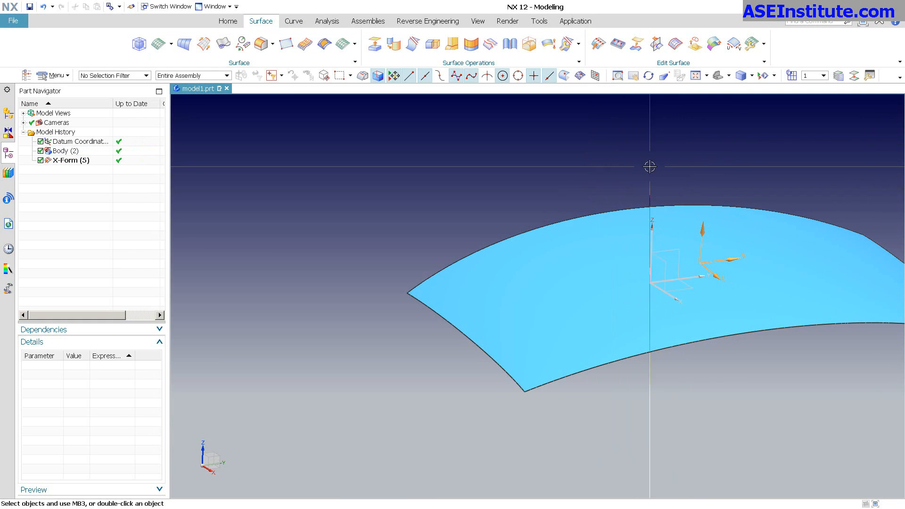
Step: Create an associative intersection curve between the curved sheet's face and the XZ datum plane
scroll(636, 148, "down", 2)
right_click(637, 149)
left_click(639, 151)
middle_click_drag(538, 161, 507, 172)
left_click(297, 23)
middle_click_drag(316, 118, 503, 119)
left_click(451, 51)
left_click(620, 266)
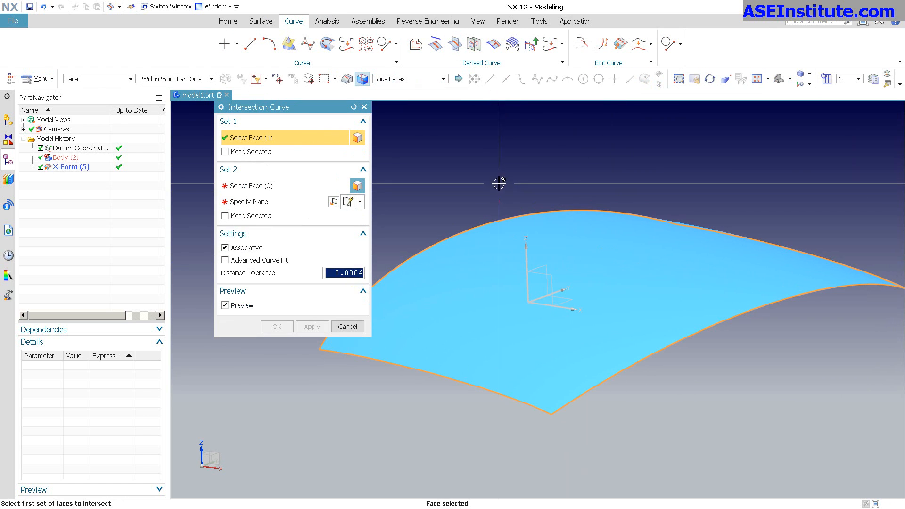
middle_click_drag(541, 258, 532, 207)
left_click(531, 277)
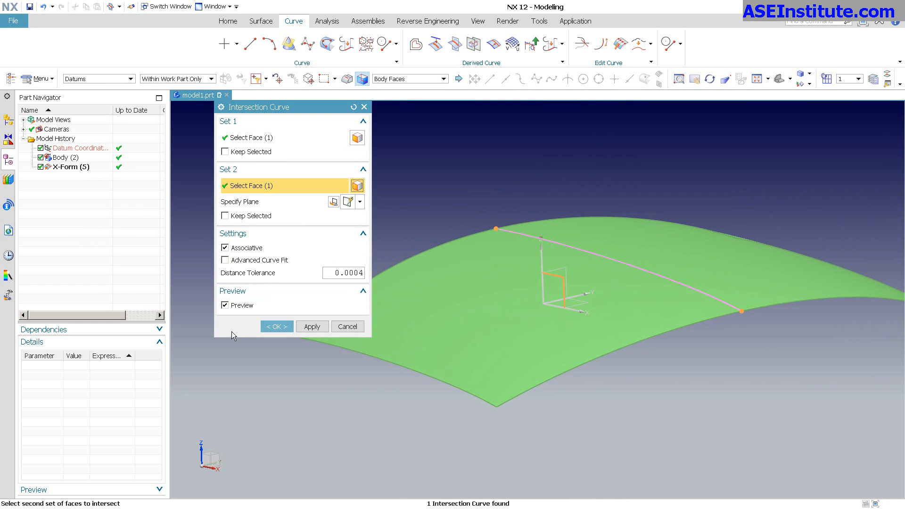
left_click(277, 329)
Step: Create a composite curve from the curved sheet's short end edge on the negative Y side
middle_click_drag(338, 192, 353, 182)
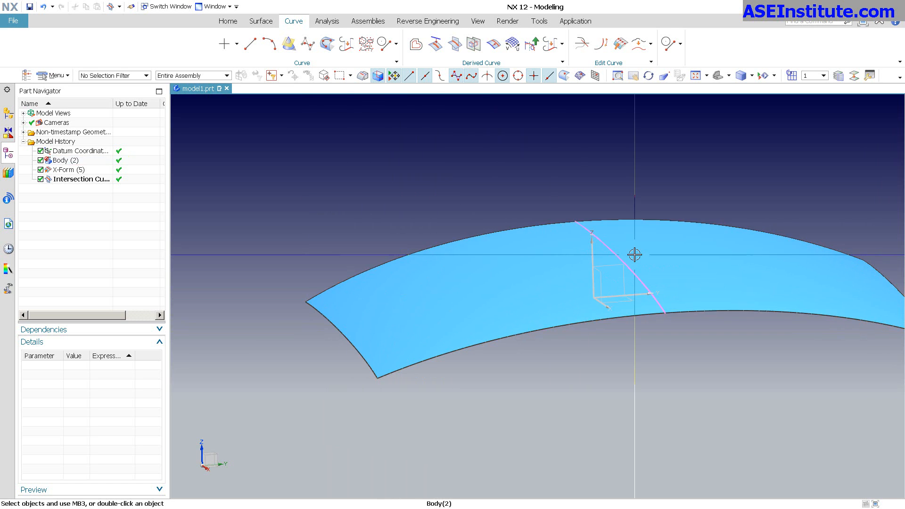
left_click(395, 45)
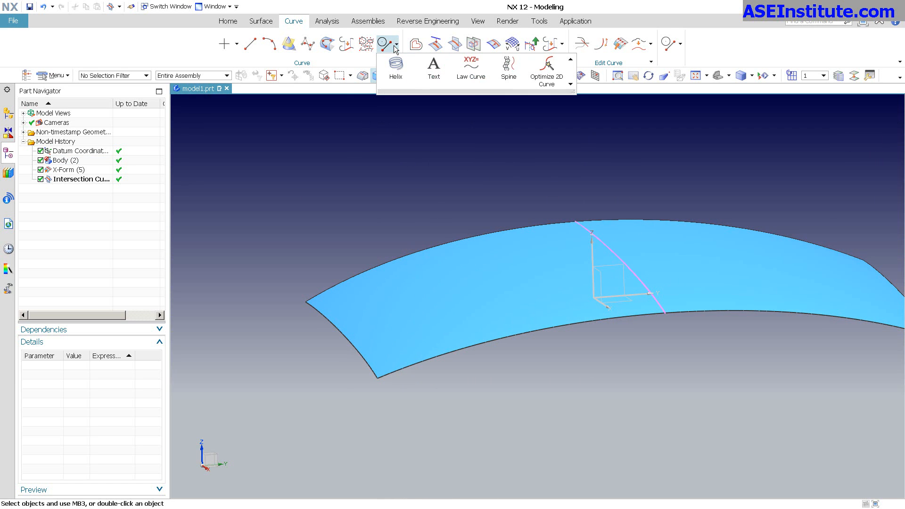
left_click(361, 159)
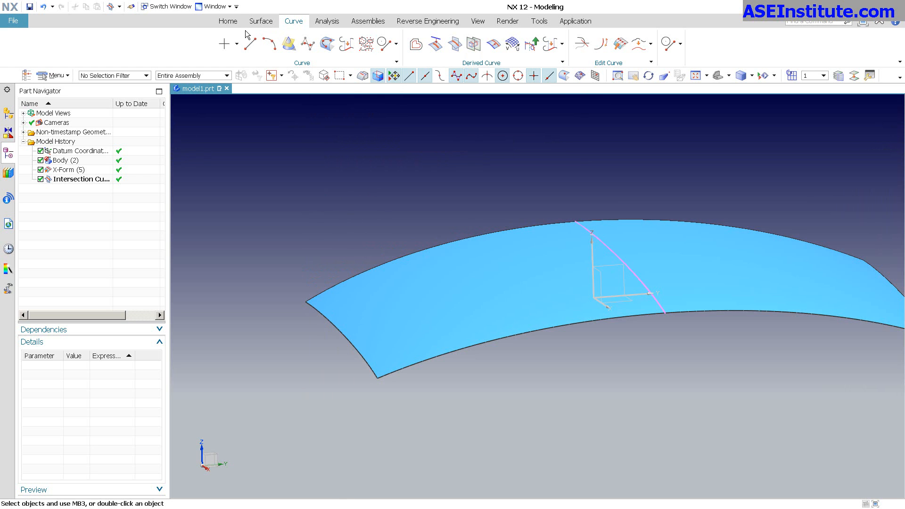
left_click(531, 44)
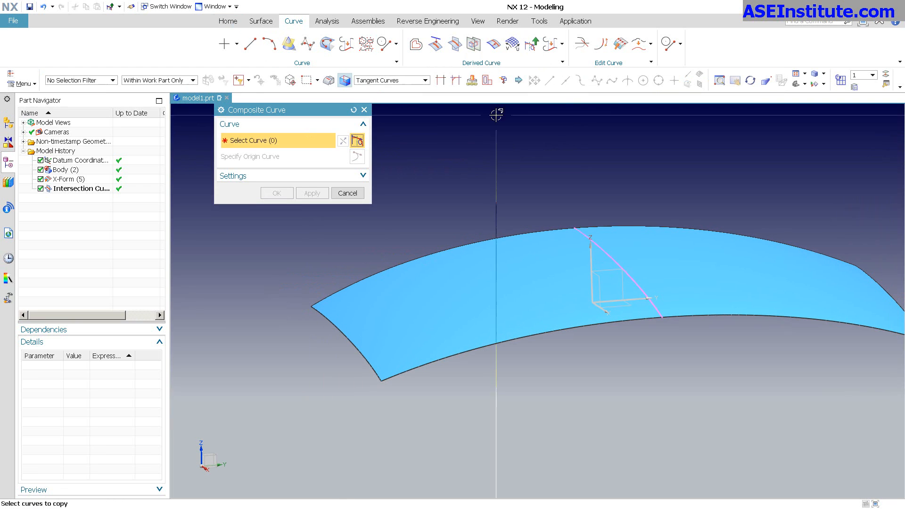
left_click_drag(259, 111, 215, 115)
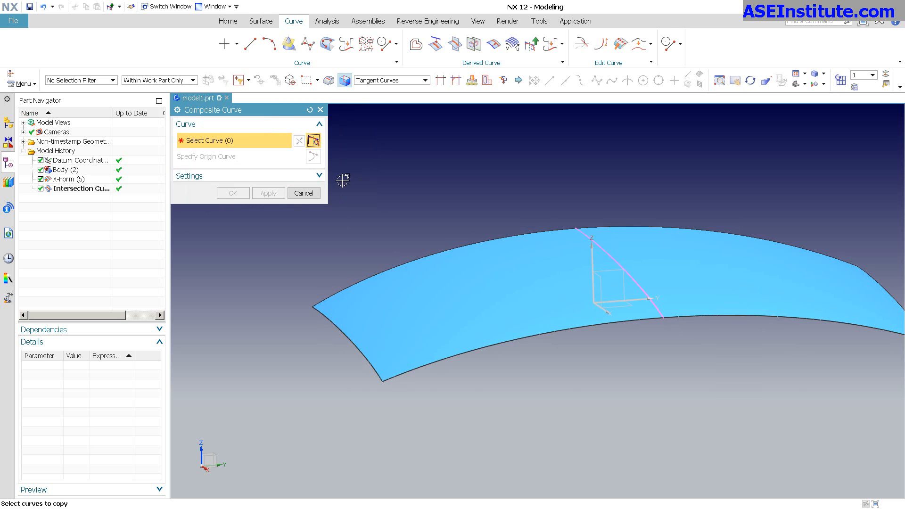
left_click(350, 333)
left_click(233, 193)
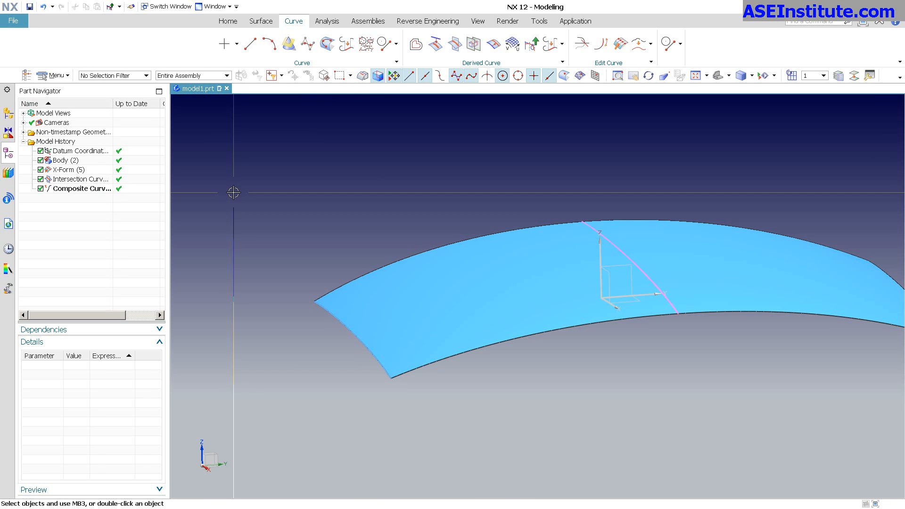
Step: Hide the curved sheet body, leaving the curves and datum coordinate system displayed
left_click(390, 250)
right_click(392, 253)
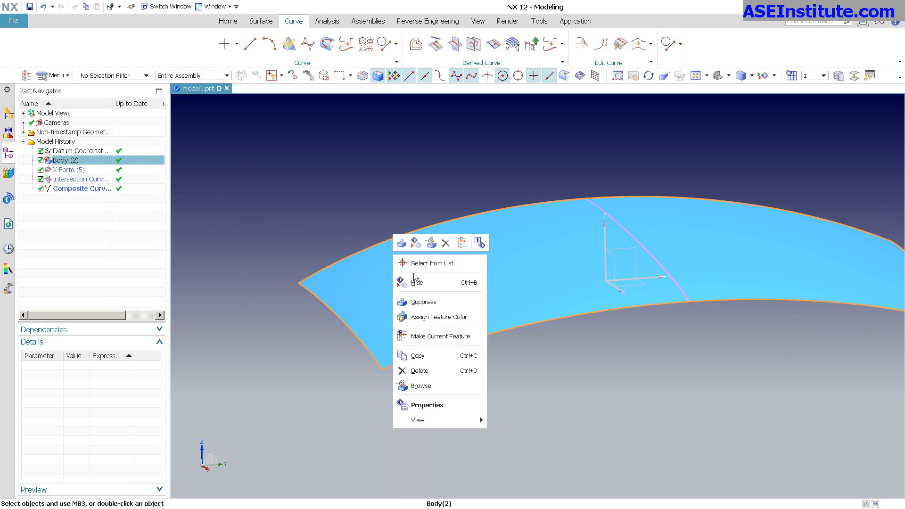
left_click(416, 282)
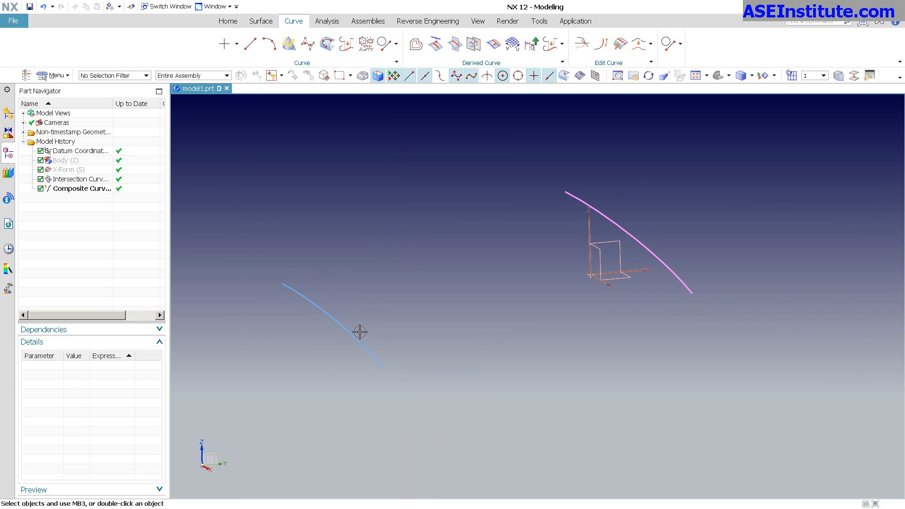
Step: Mirror the composite end curve about the XZ datum plane with Mirror Geometry
left_click(228, 21)
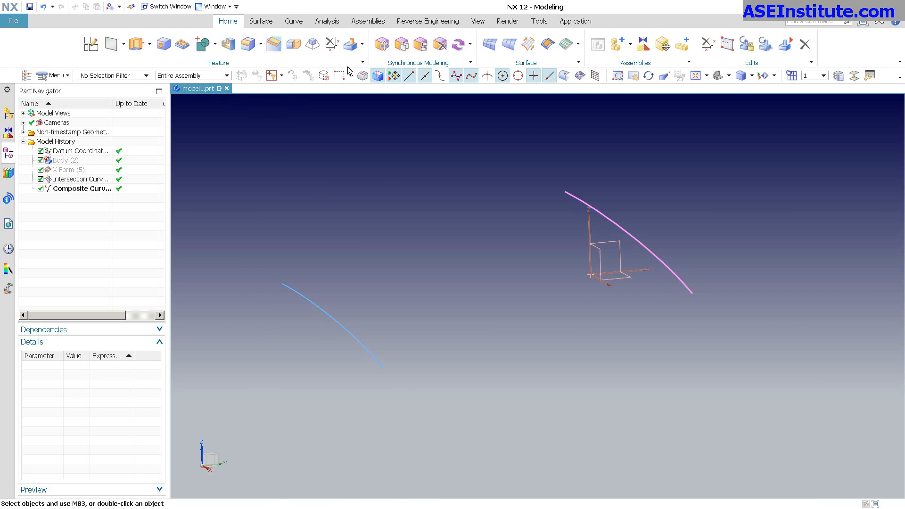
left_click(352, 44)
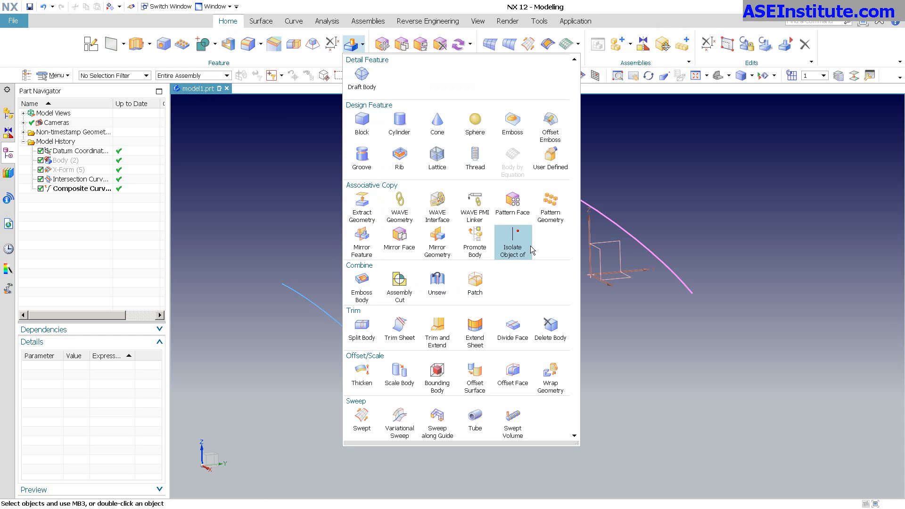
left_click(436, 249)
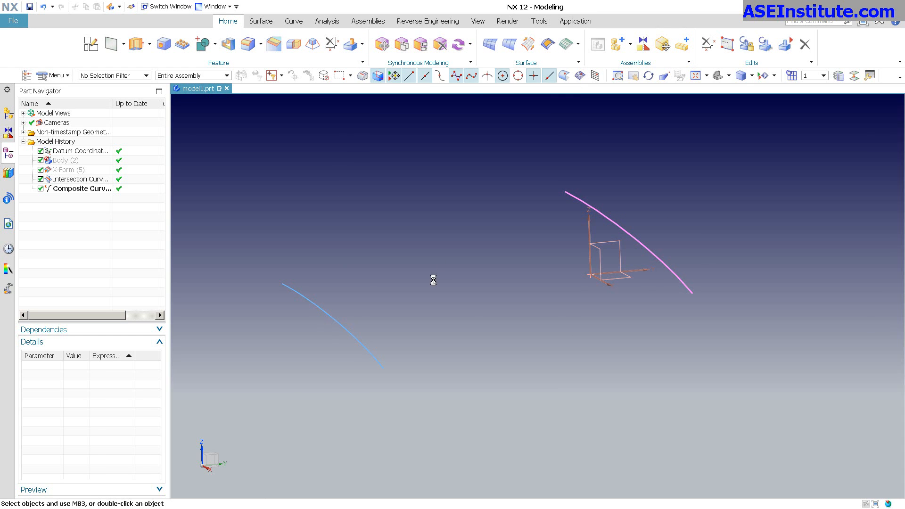
left_click(360, 338)
middle_click(488, 280)
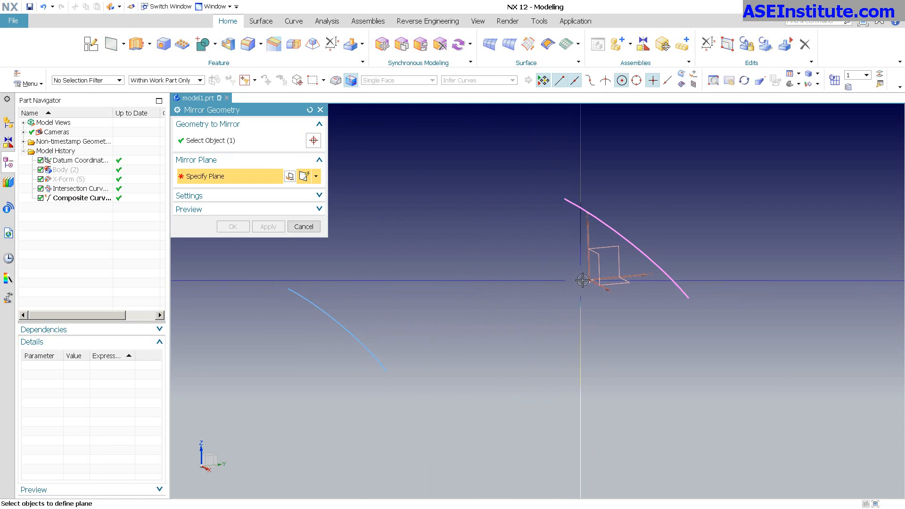
left_click(589, 260)
left_click(233, 226)
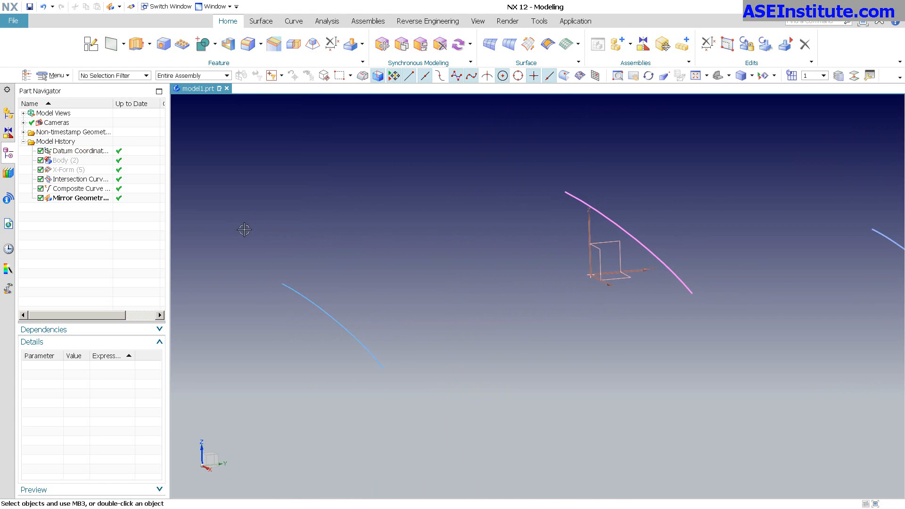
Step: Set up a circular three-point section surface with the mirrored curve as start, centre curve as interior and composite curve as end guide
middle_click_drag(244, 229, 298, 230)
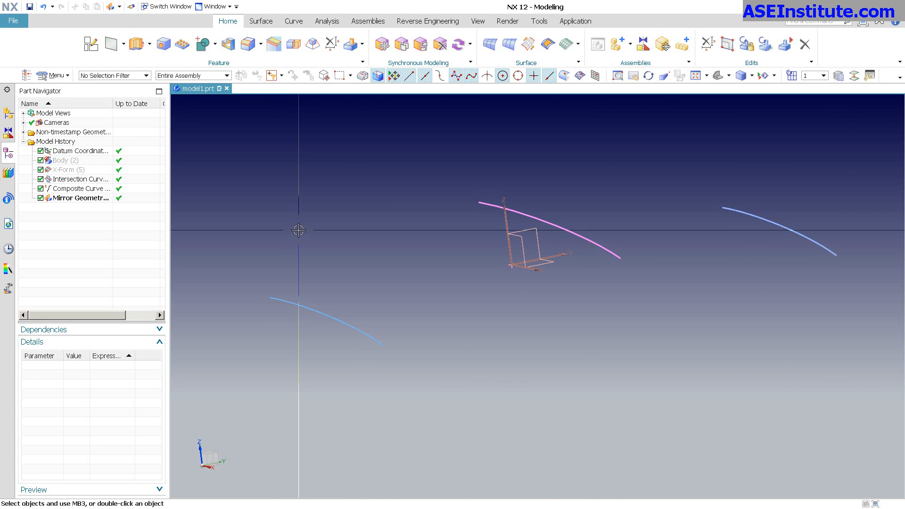
left_click(261, 21)
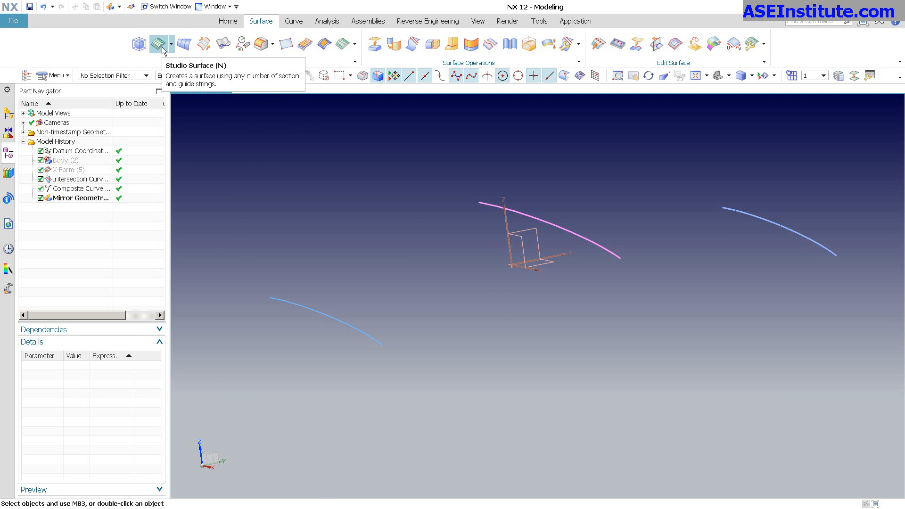
left_click(243, 43)
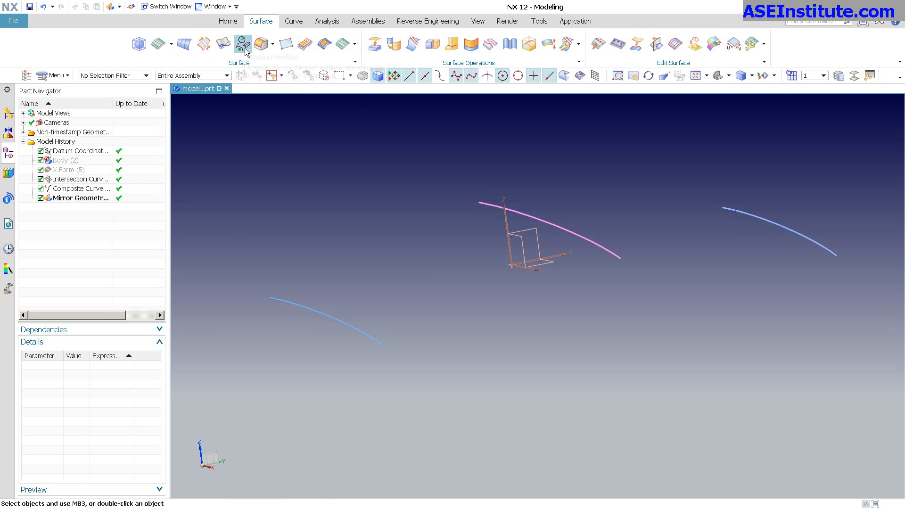
left_click(229, 137)
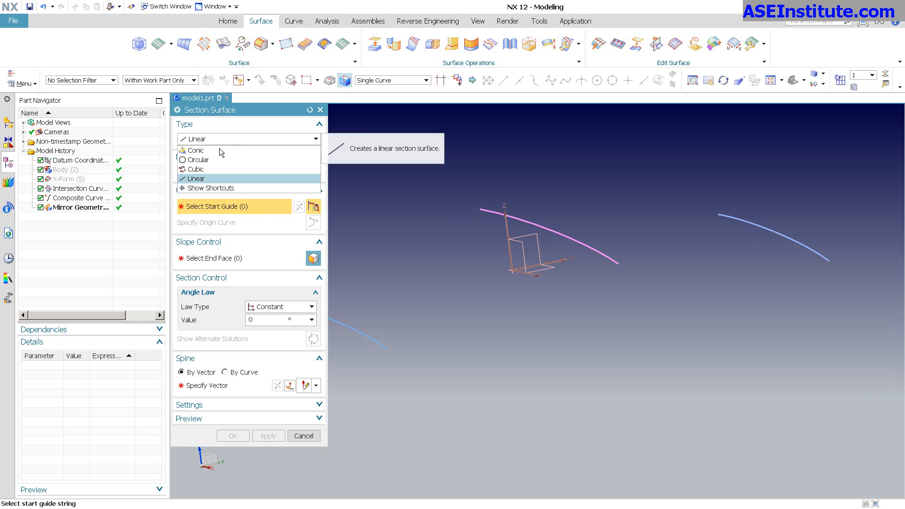
left_click(218, 159)
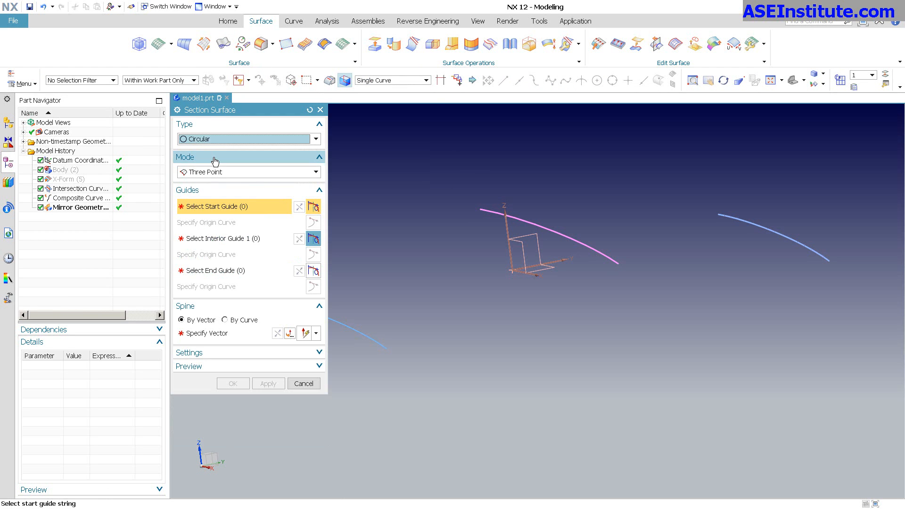
middle_click_drag(664, 225, 688, 216)
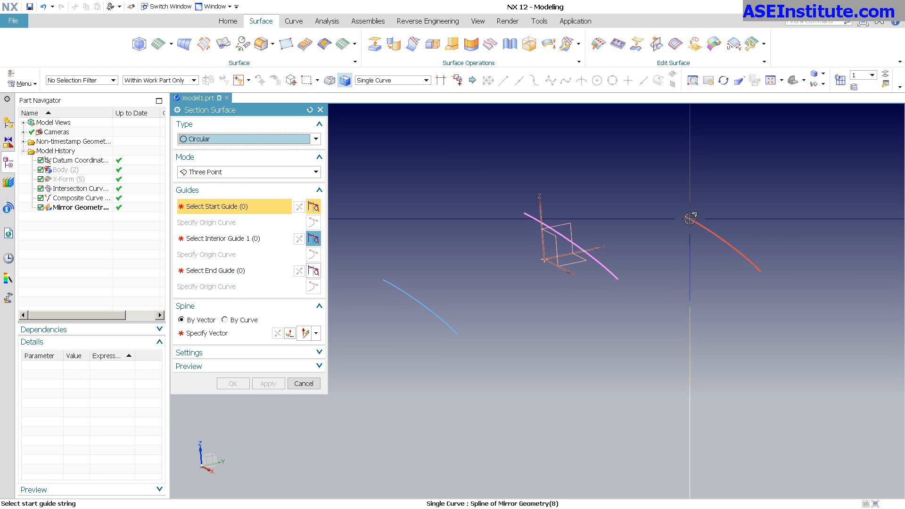
left_click(689, 218)
middle_click(509, 172)
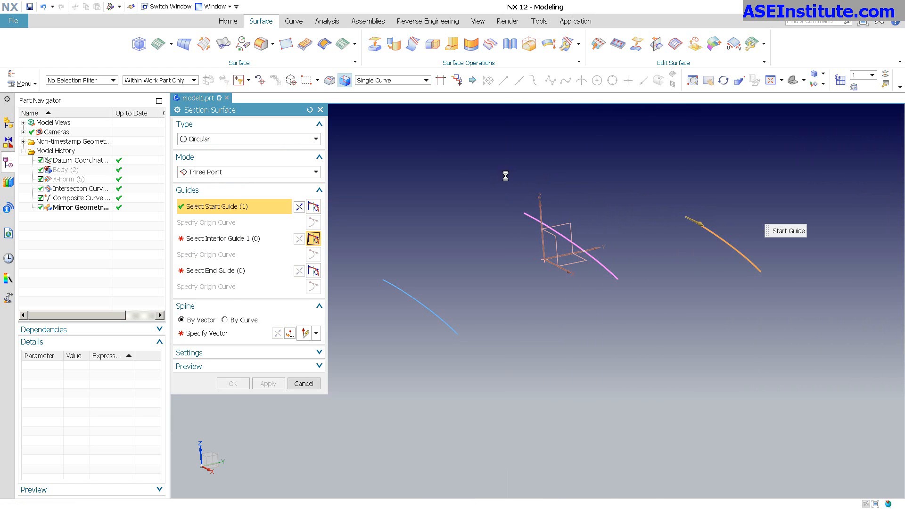
left_click(531, 212)
middle_click(454, 206)
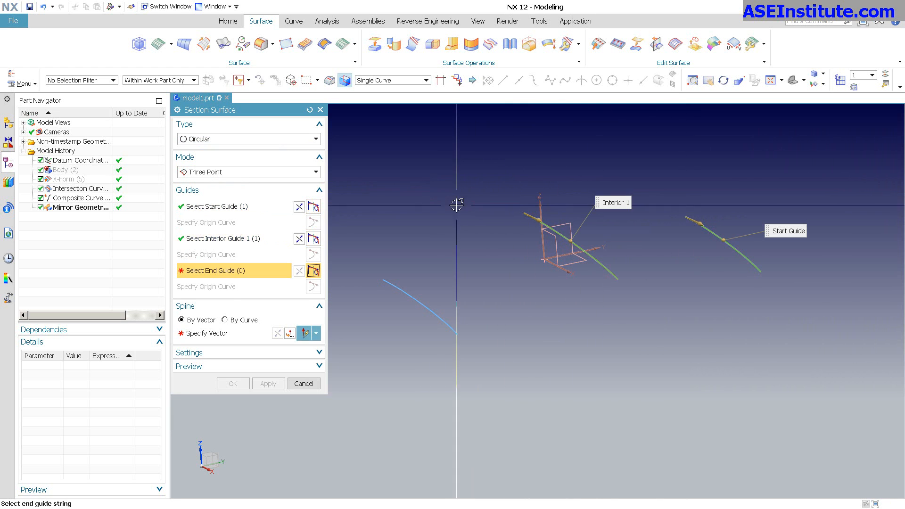
left_click(405, 291)
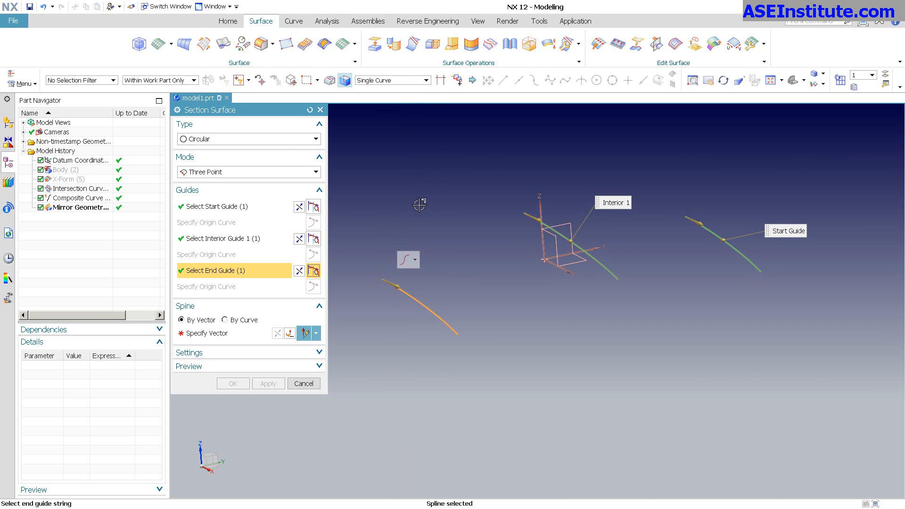
middle_click(420, 205)
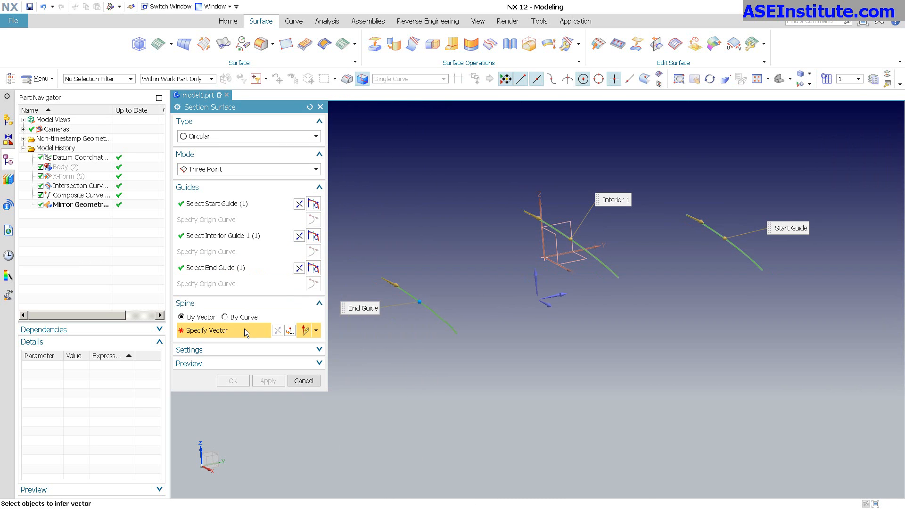
Step: Define the section surface's spine by curve using the centre intersection curve and create the surface
middle_click_drag(543, 237, 550, 240)
scroll(550, 240, "up", 1)
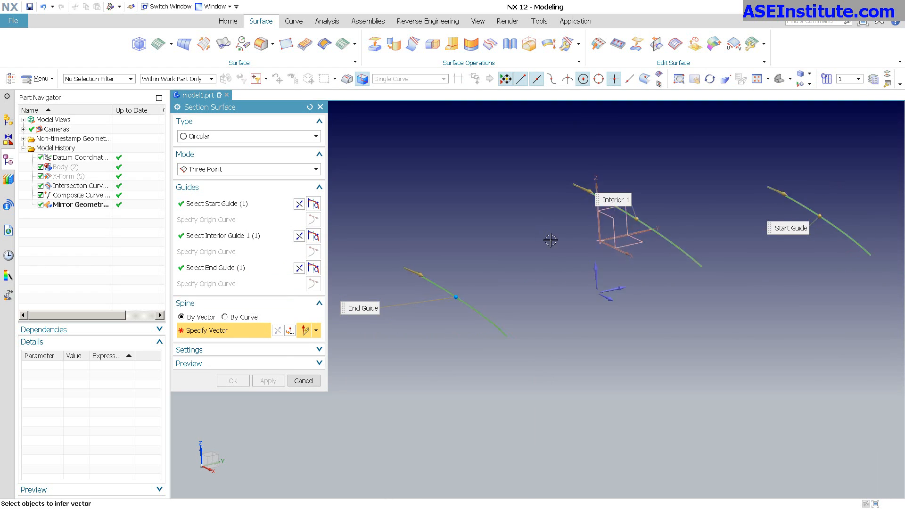
scroll(330, 292, "up", 1)
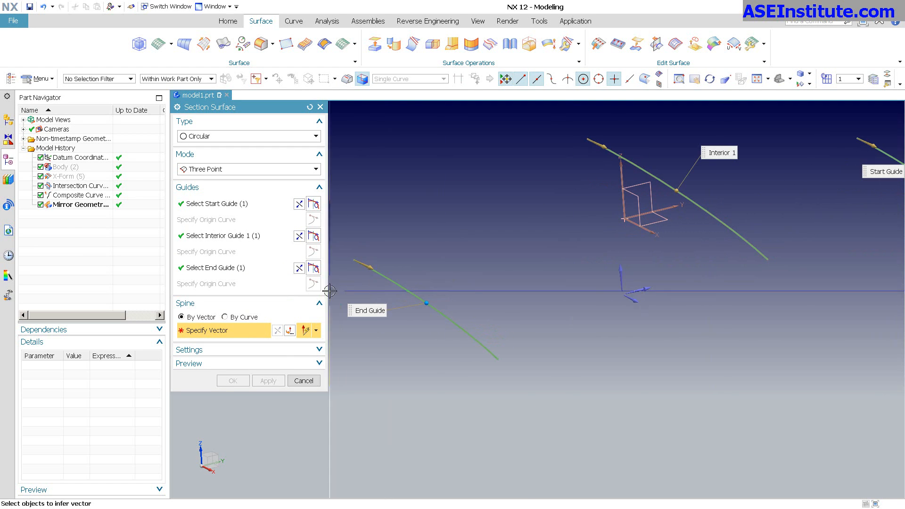
left_click(250, 317)
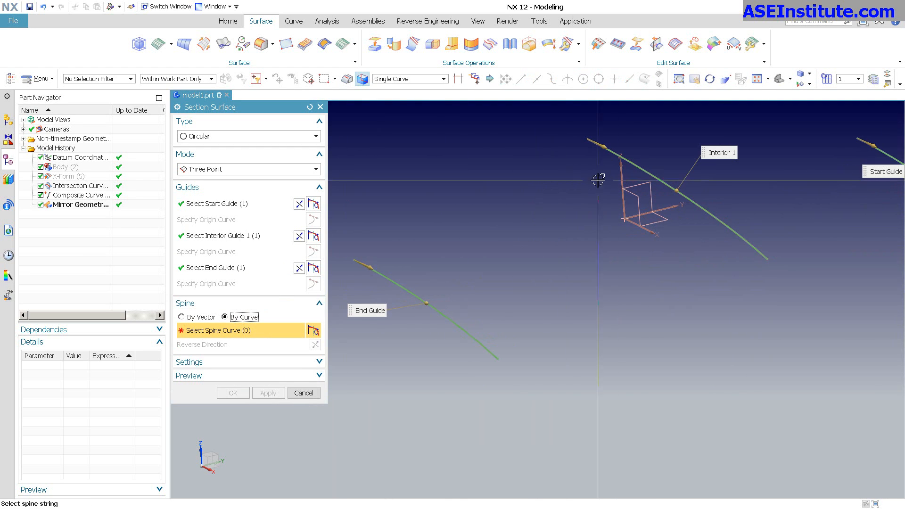
left_click(617, 158)
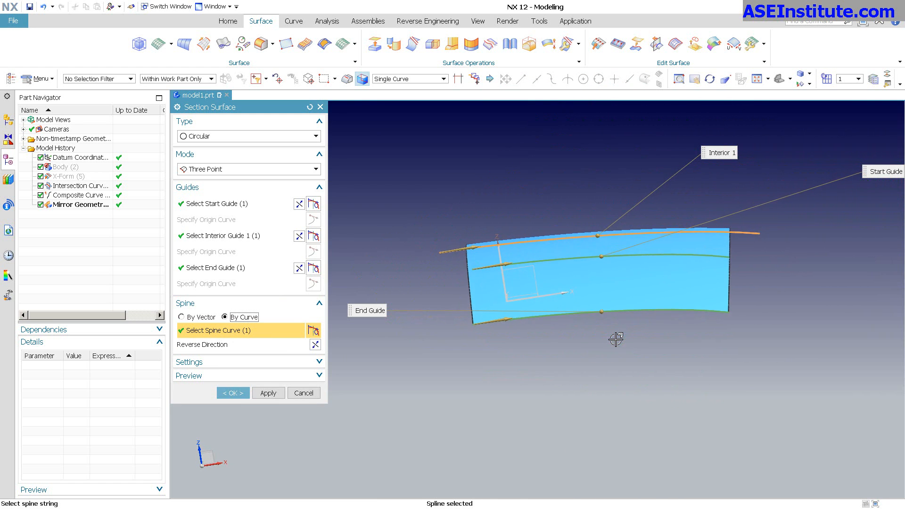
left_click(235, 392)
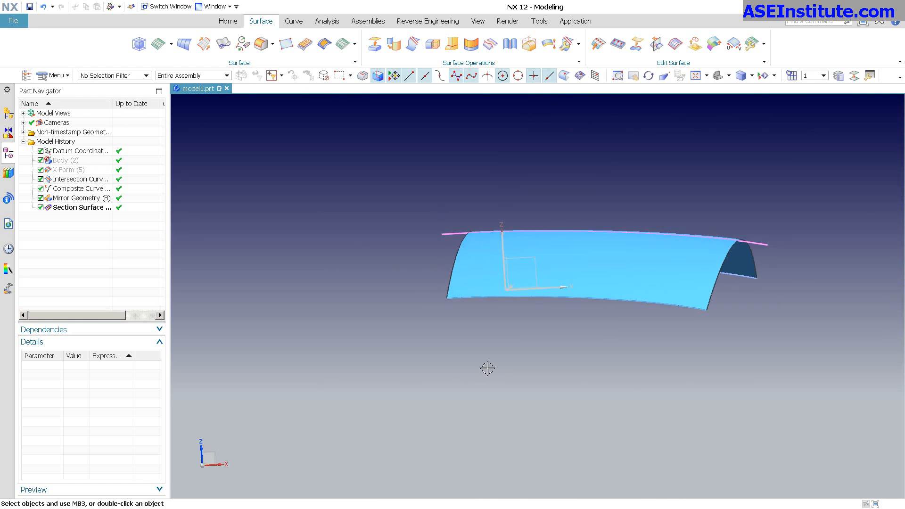
Step: Display the object information of the section surface's face to check its degrees, poles and patches, and refresh the view
middle_click_drag(485, 367, 385, 142)
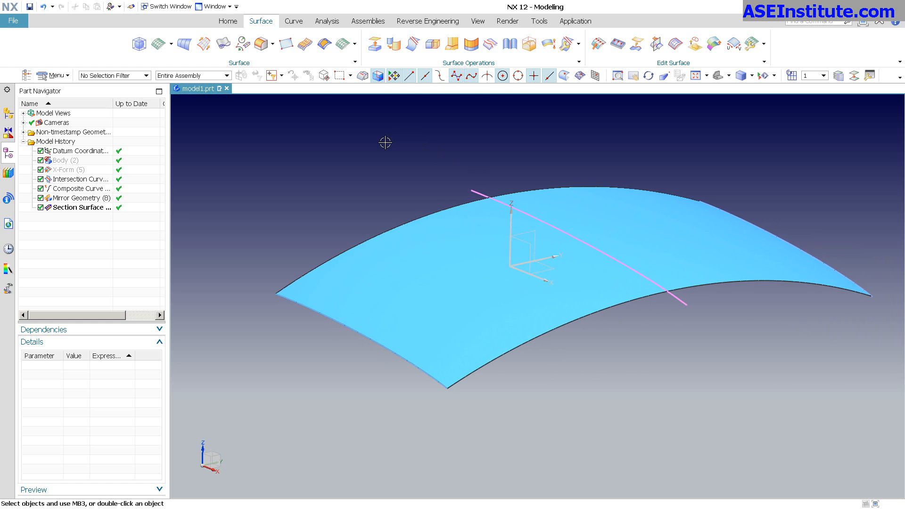
key("ctrl+i")
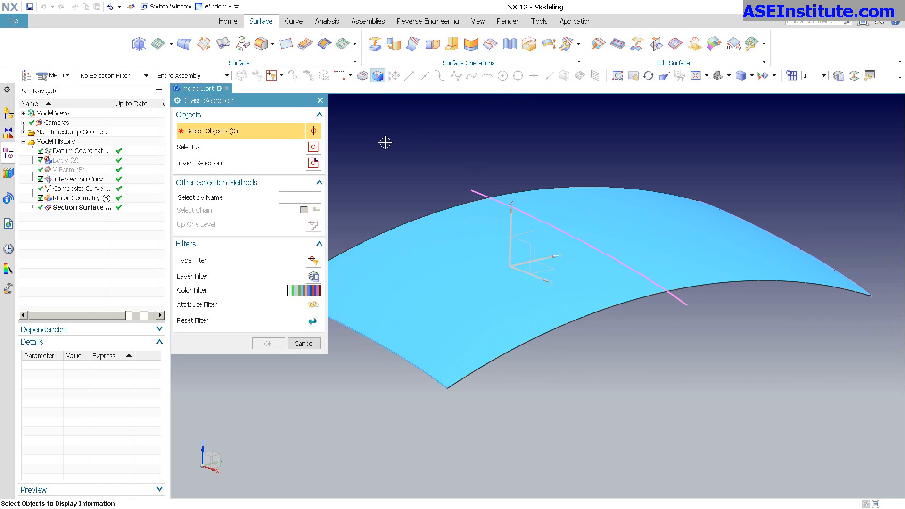
left_click(145, 75)
left_click(95, 137)
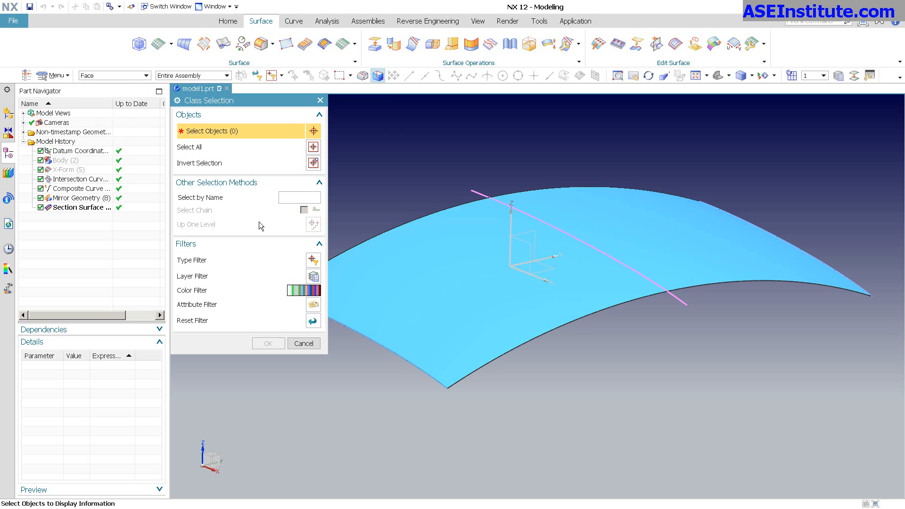
left_click(400, 260)
middle_click(370, 203)
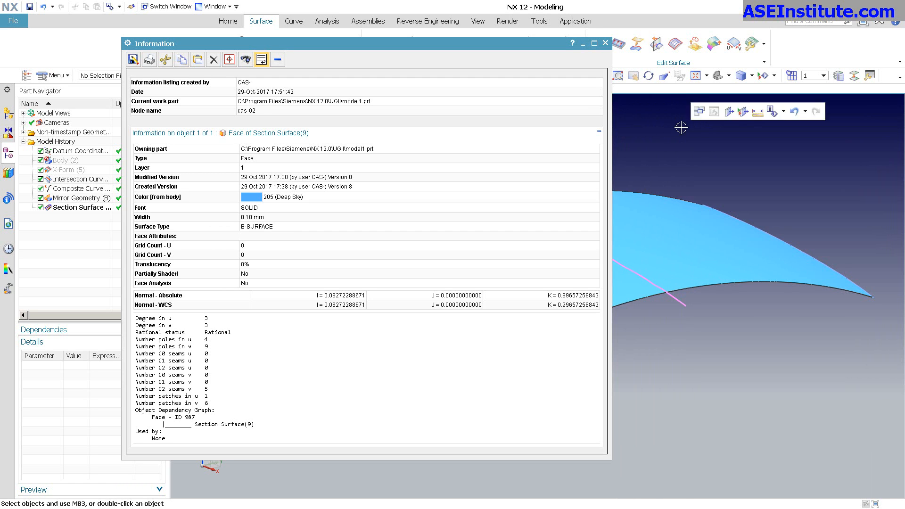
left_click(605, 43)
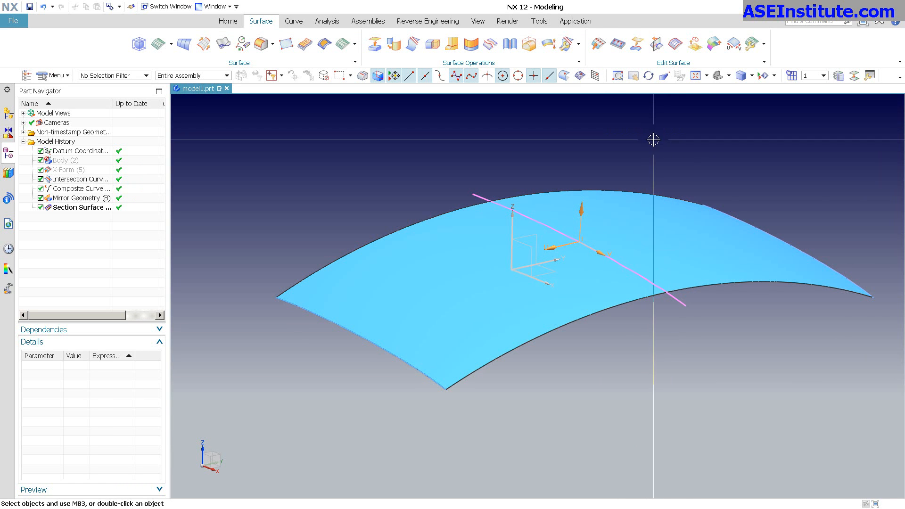
right_click(599, 147)
left_click(600, 158)
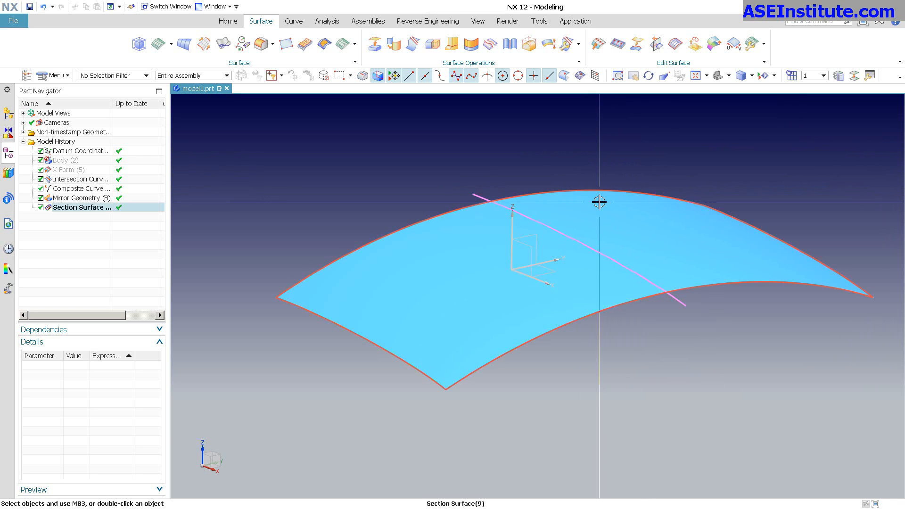
Step: Hide the section surface so only the curves and datum coordinate system are displayed
left_click(587, 219)
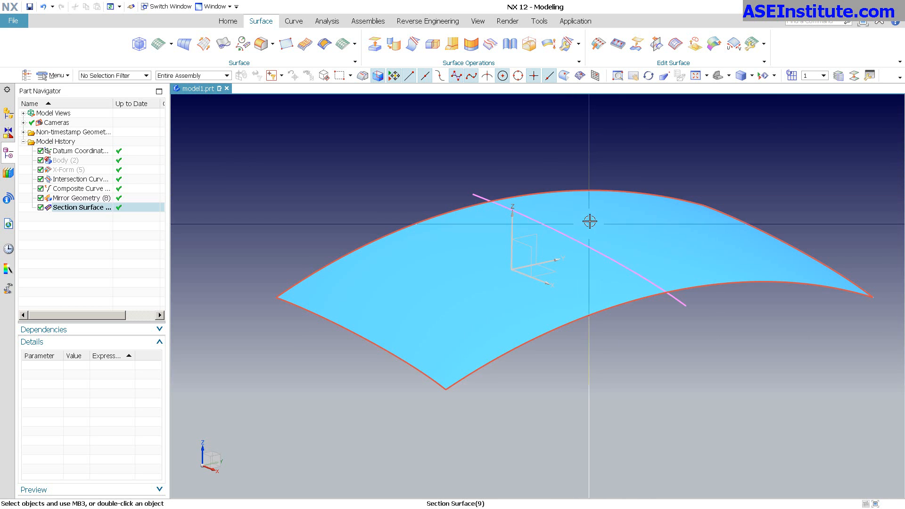
right_click(633, 222)
left_click(654, 253)
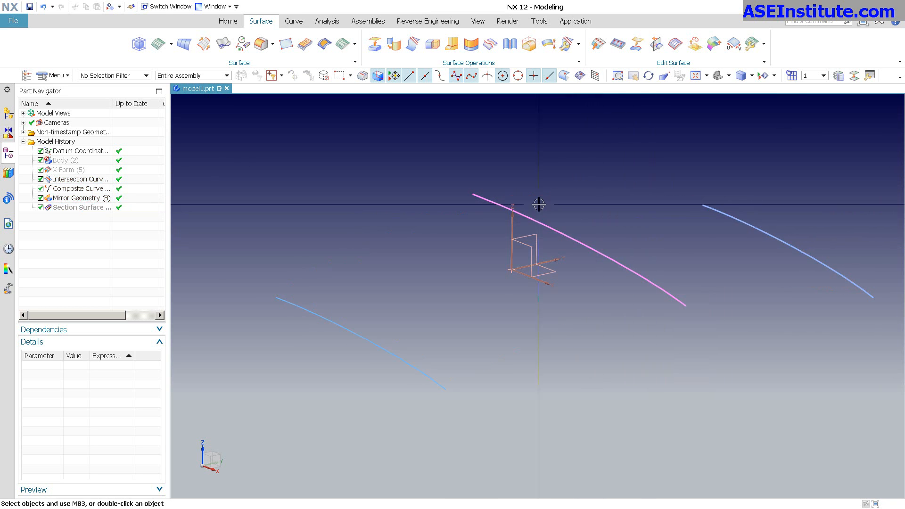
Step: Create a Studio Surface using the mirrored end curve, centre curve and composite end curve as three separate sections, without guides
left_click(159, 44)
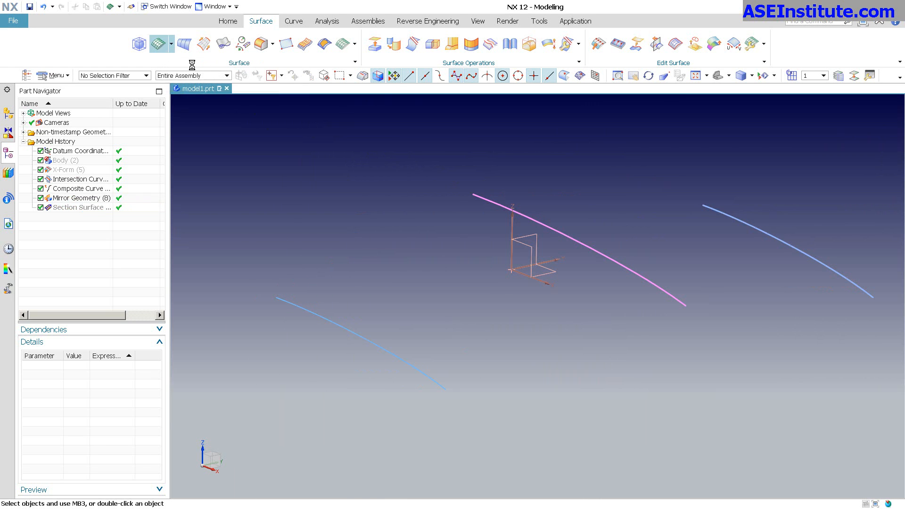
left_click(710, 216)
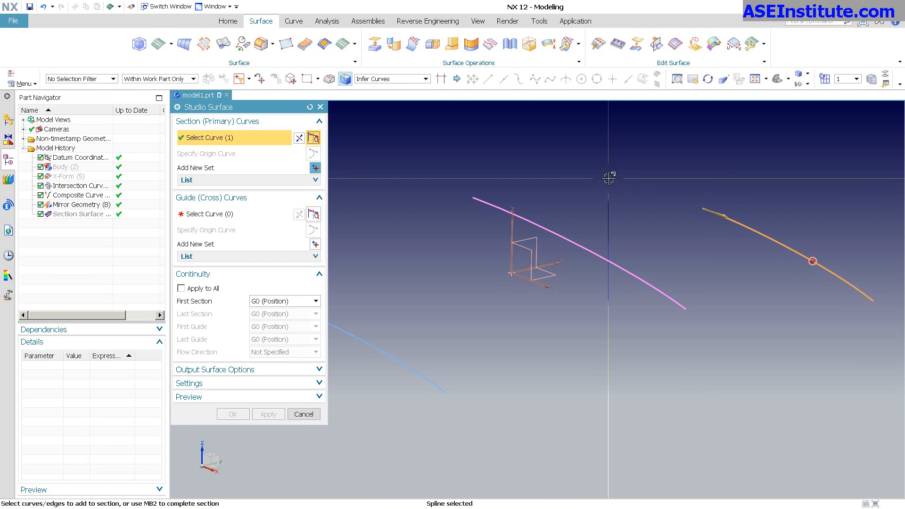
left_click(487, 201)
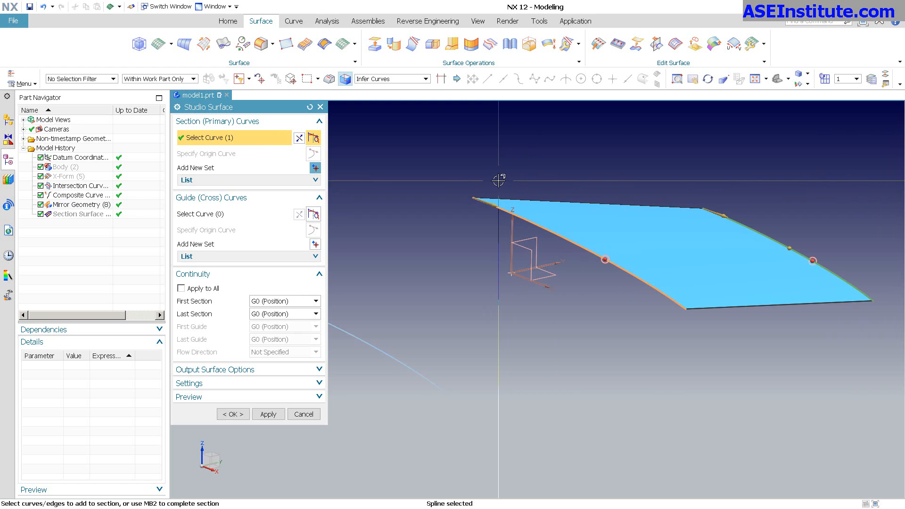
scroll(501, 181, "down", 1)
middle_click(501, 181)
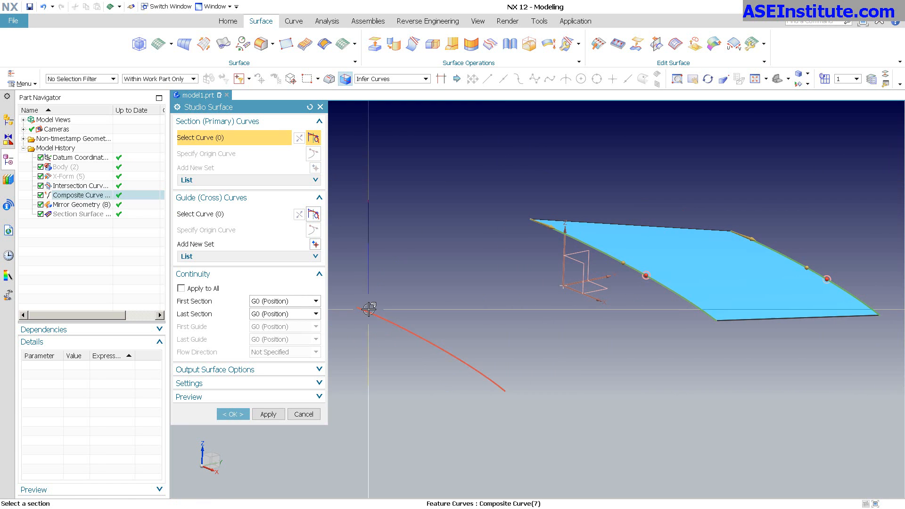
left_click(369, 309)
middle_click_drag(368, 309, 421, 220)
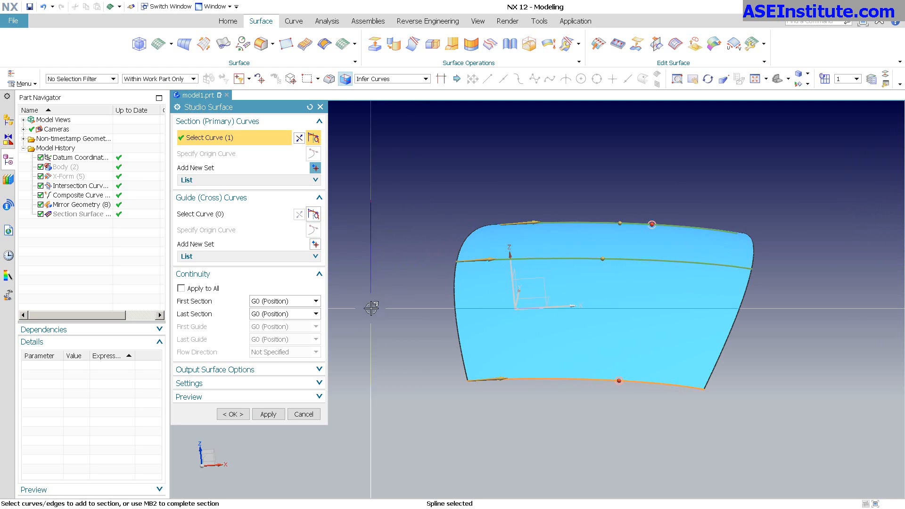
left_click(233, 414)
Step: Display the object information of the studio surface's face to check its degrees, rational status, poles and patches
middle_click_drag(317, 367, 560, 181)
key("ctrl+i")
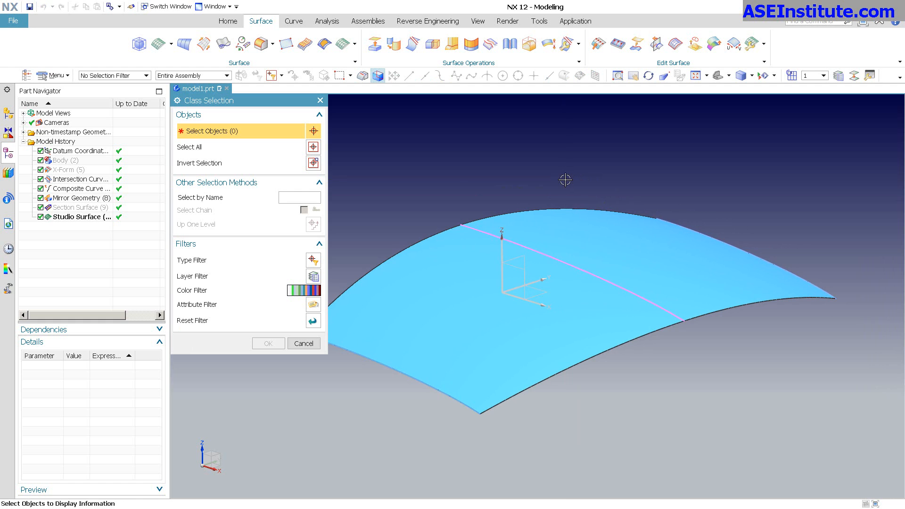
left_click(108, 75)
left_click(95, 141)
left_click(448, 268)
middle_click(395, 237)
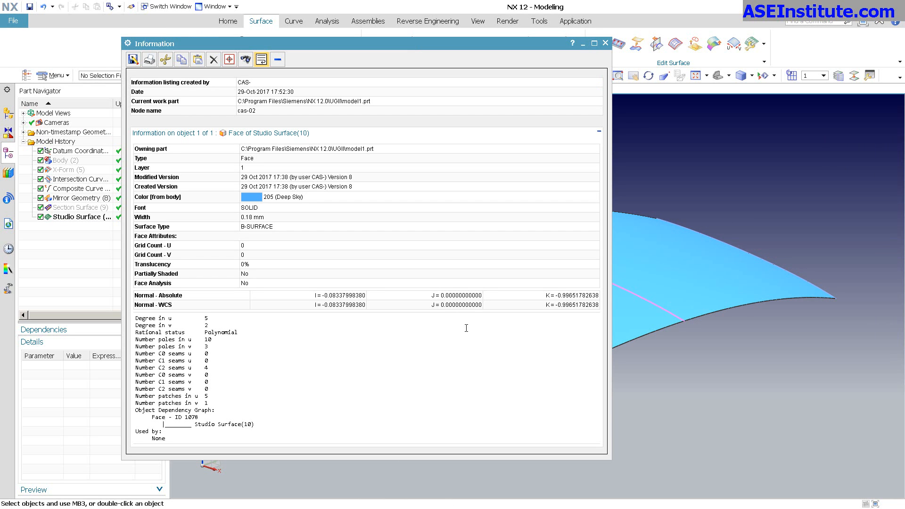
left_click(606, 43)
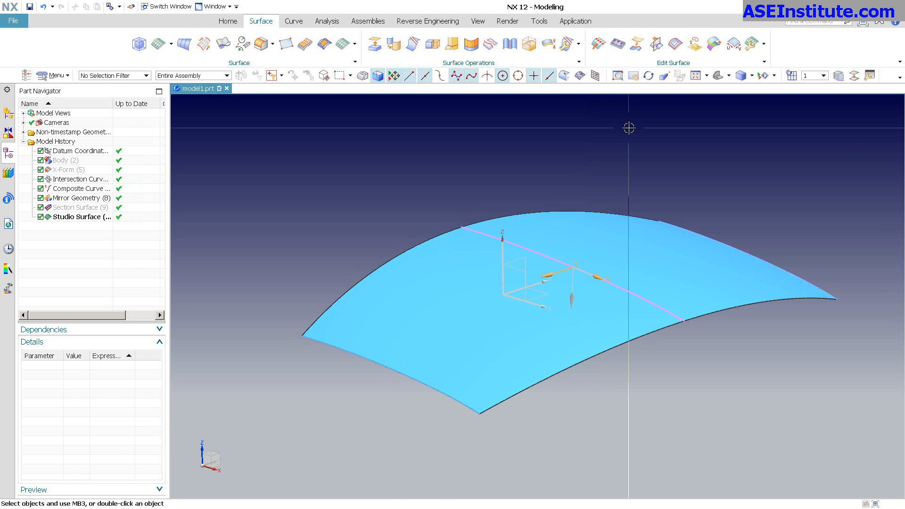
Step: Change the studio surface's display colour to Green (36) so it stands apart from the original sheet
key("ctrl+shift+j")
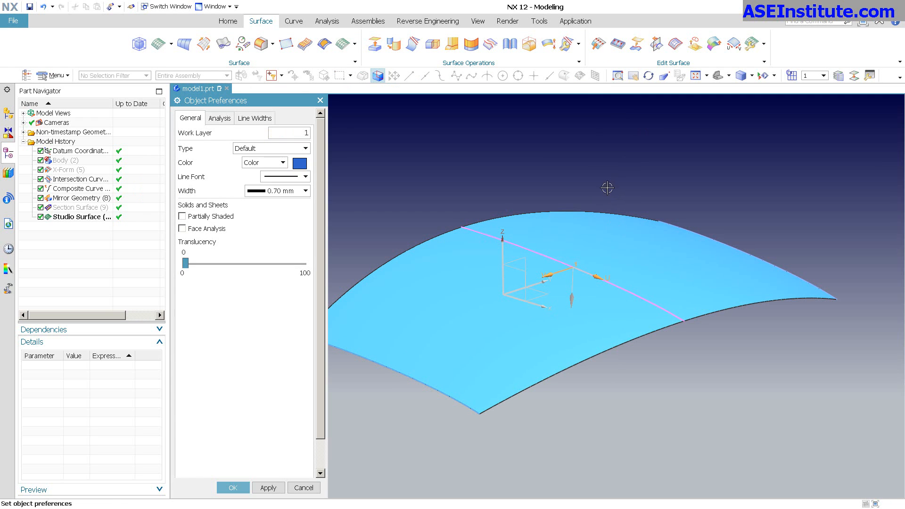
key("Escape")
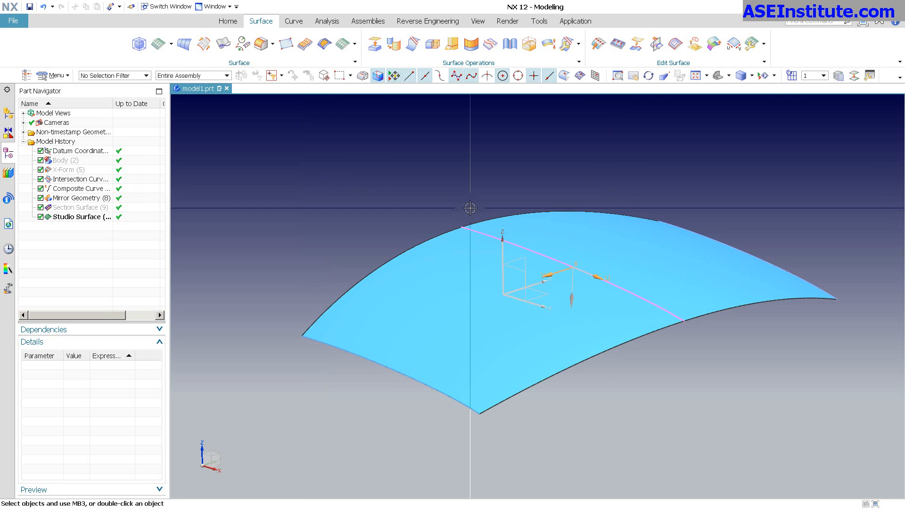
key("ctrl+j")
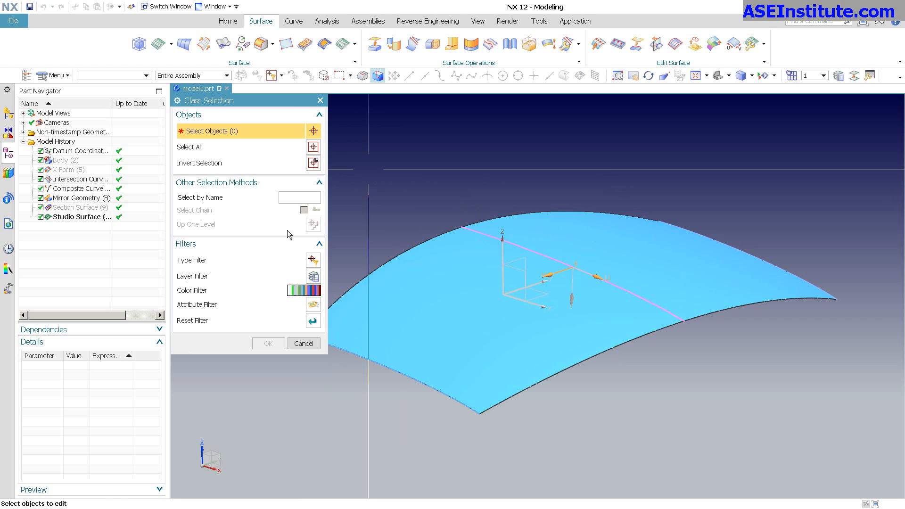
left_click(484, 297)
middle_click(463, 220)
left_click(314, 163)
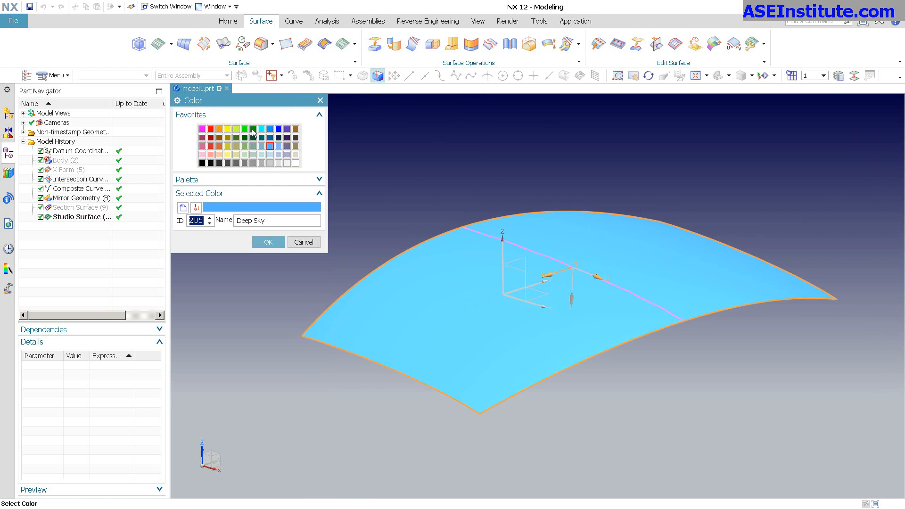
middle_click(362, 155)
middle_click(362, 155)
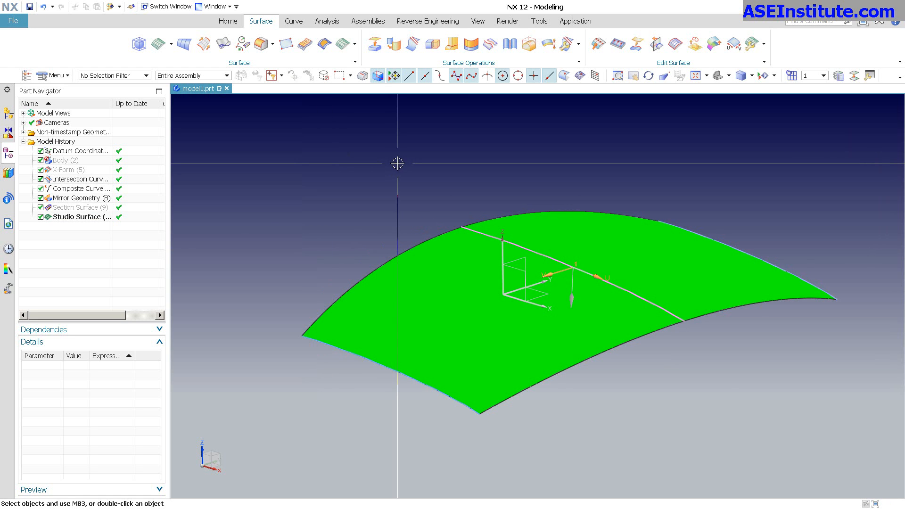
Step: Show the hidden original sheet body together with the green studio surface
key("ctrl+shift+k")
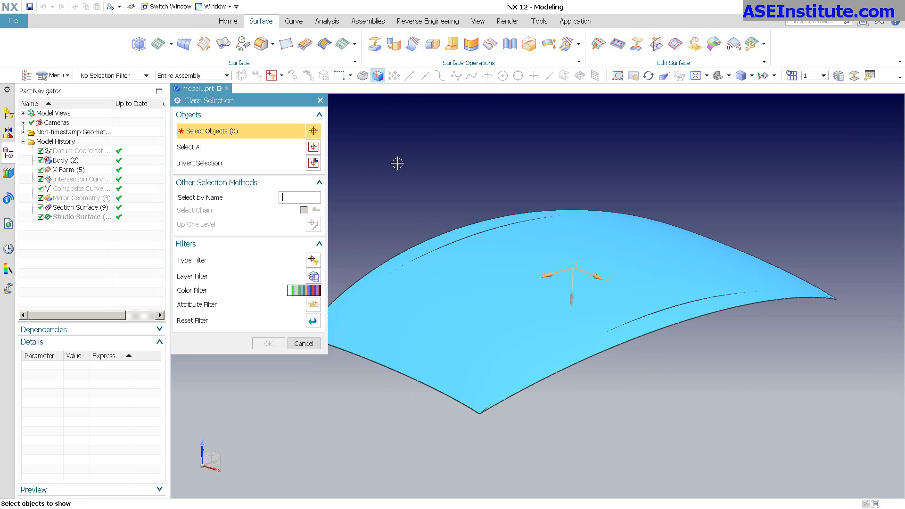
left_click(682, 313)
middle_click(710, 358)
middle_click_drag(747, 367, 741, 248)
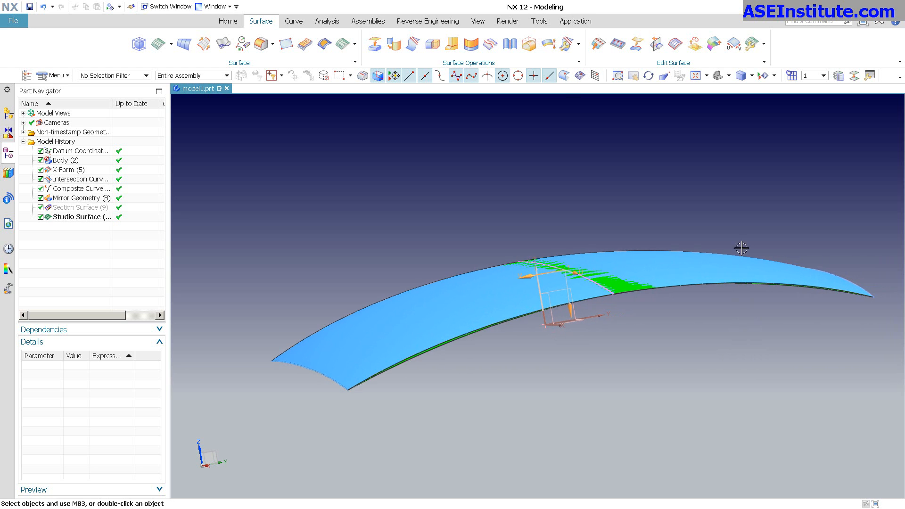
Step: Create a 3D Deviation Gauge with needles, comparing the original sheet's face against the studio surface's face as reference
left_click(342, 22)
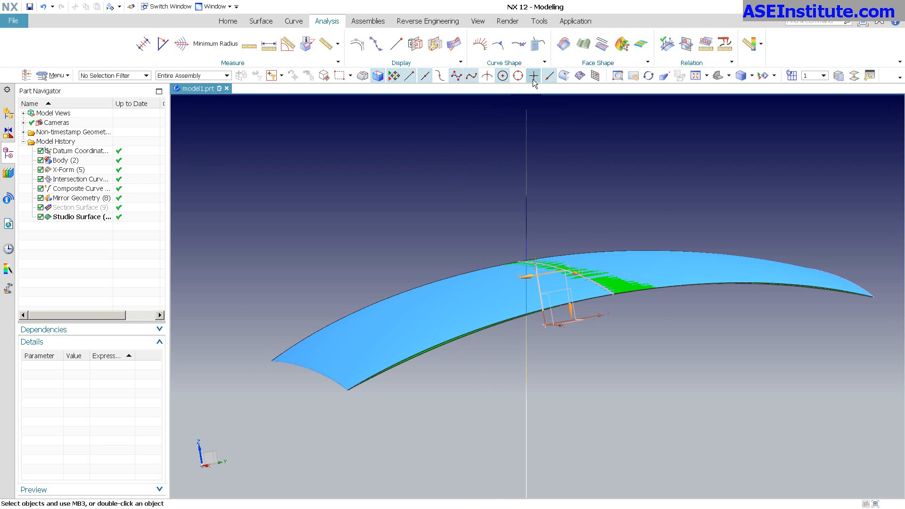
left_click(667, 47)
left_click(480, 298)
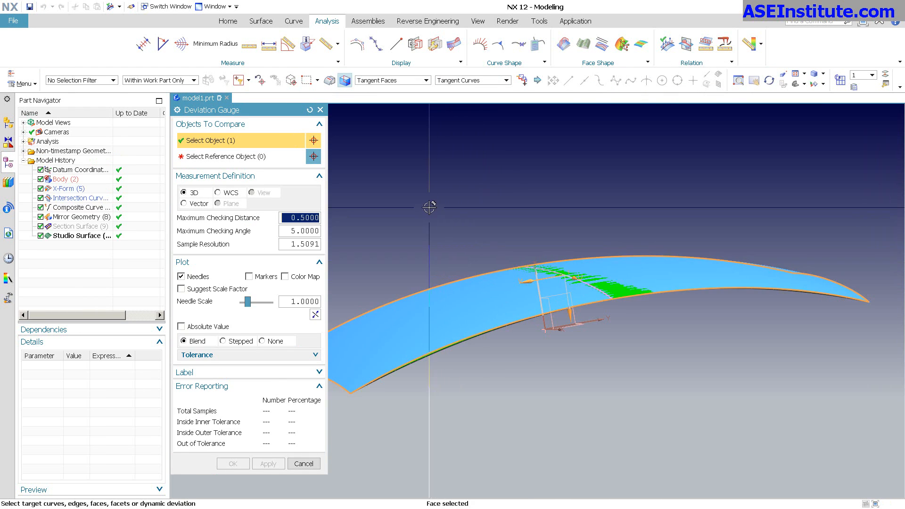
middle_click(428, 208)
middle_click_drag(466, 295, 487, 351)
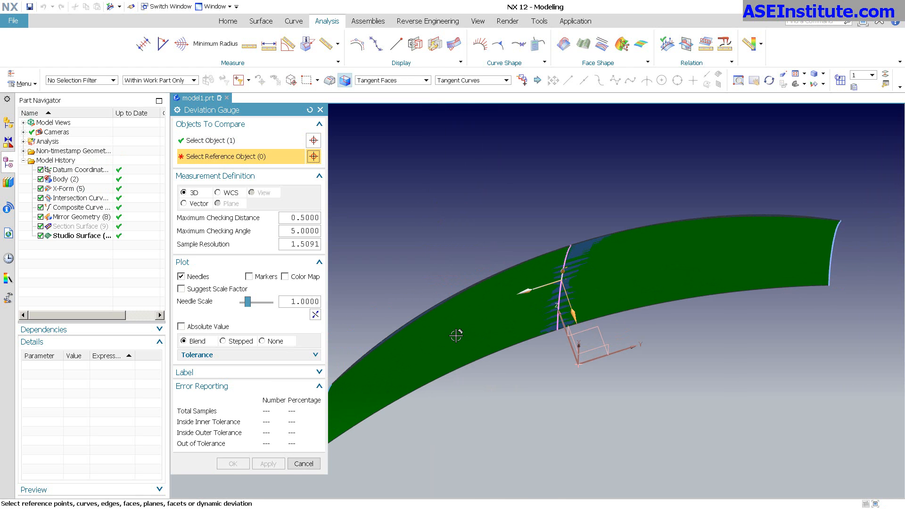
left_click(443, 338)
middle_click_drag(465, 241, 460, 226)
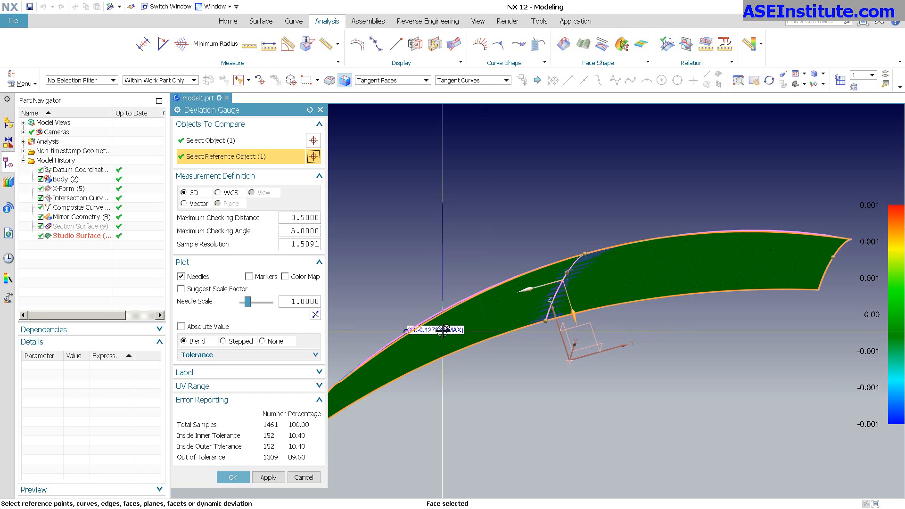
middle_click_drag(487, 391, 593, 434)
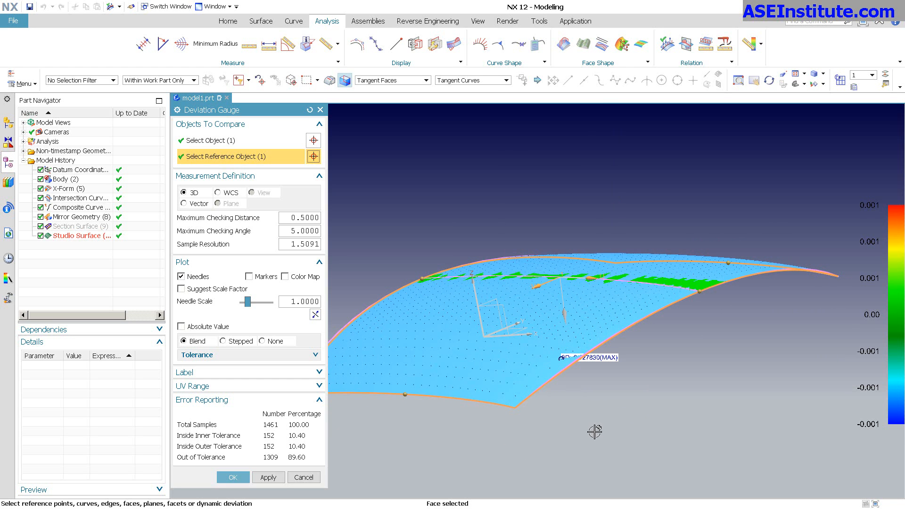
left_click(231, 477)
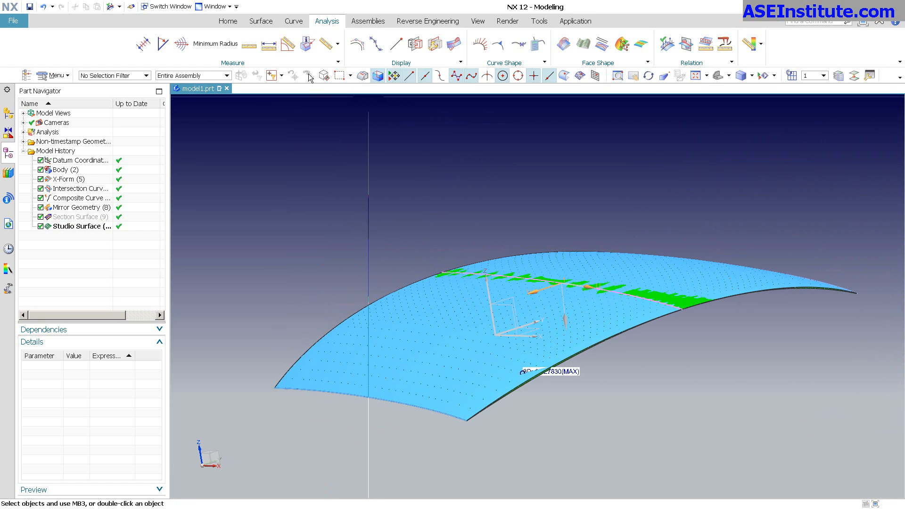
Step: Start an X-Form on the studio surface's face, setting V degree to 3 and reducing U patches to 1
left_click(260, 21)
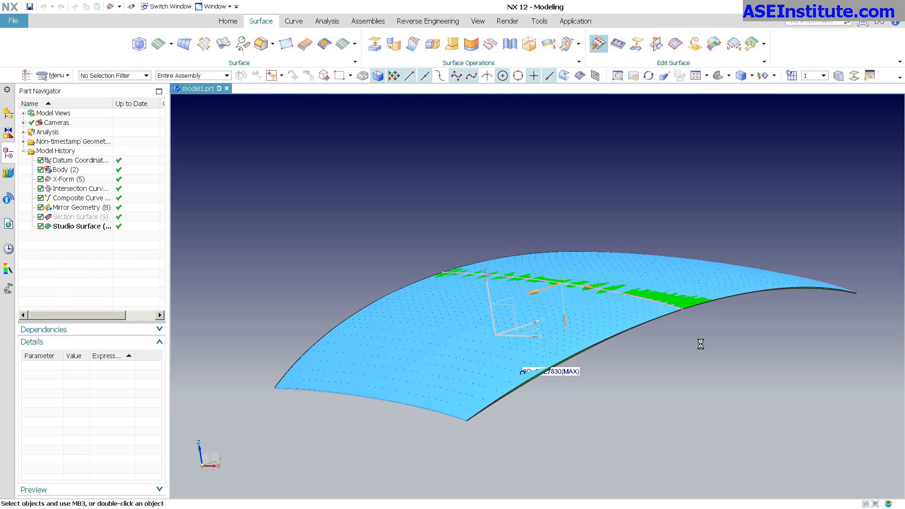
middle_click_drag(700, 344, 547, 371)
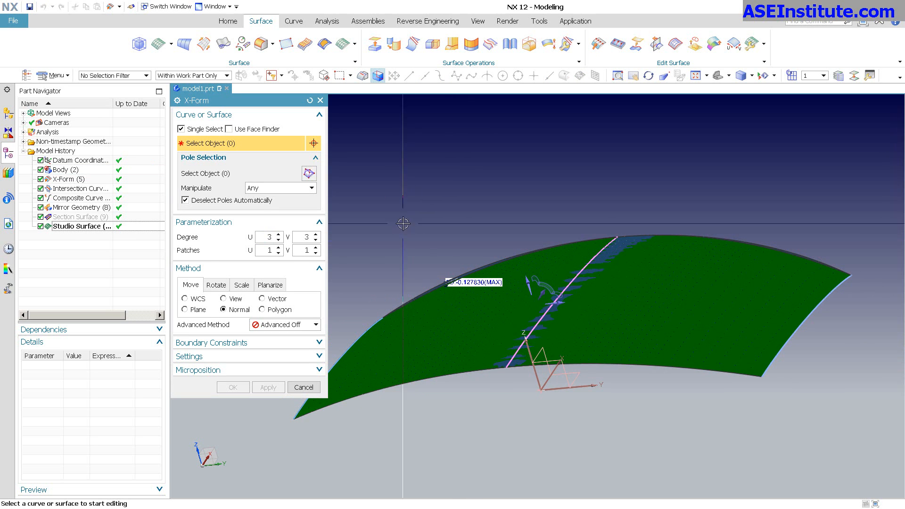
left_click(432, 332)
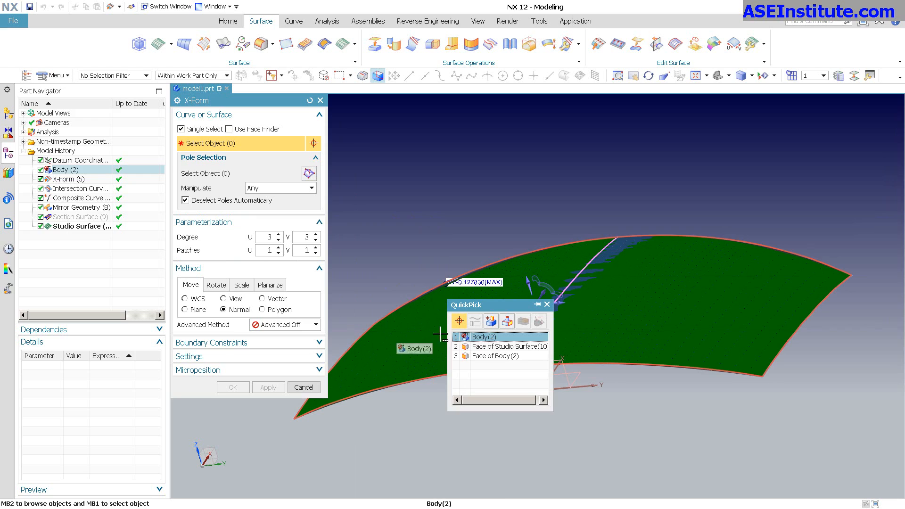
left_click(487, 346)
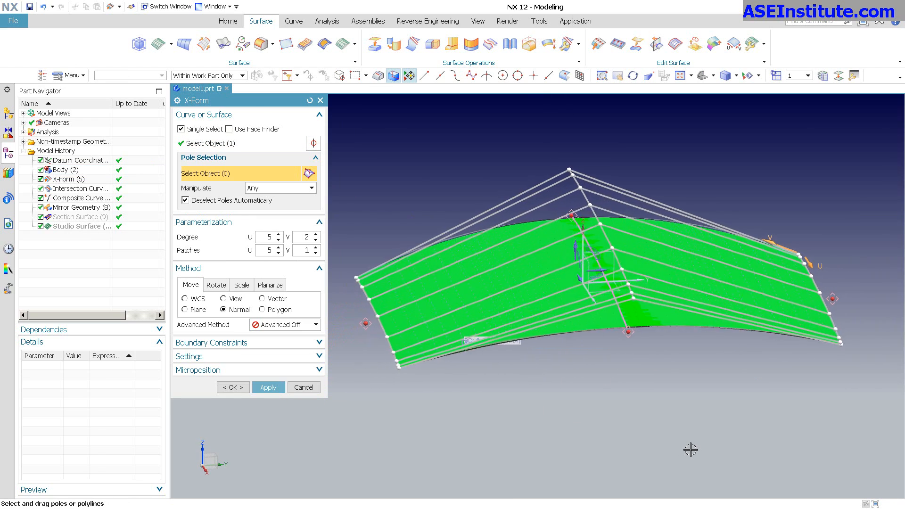
middle_click_drag(690, 450, 627, 410)
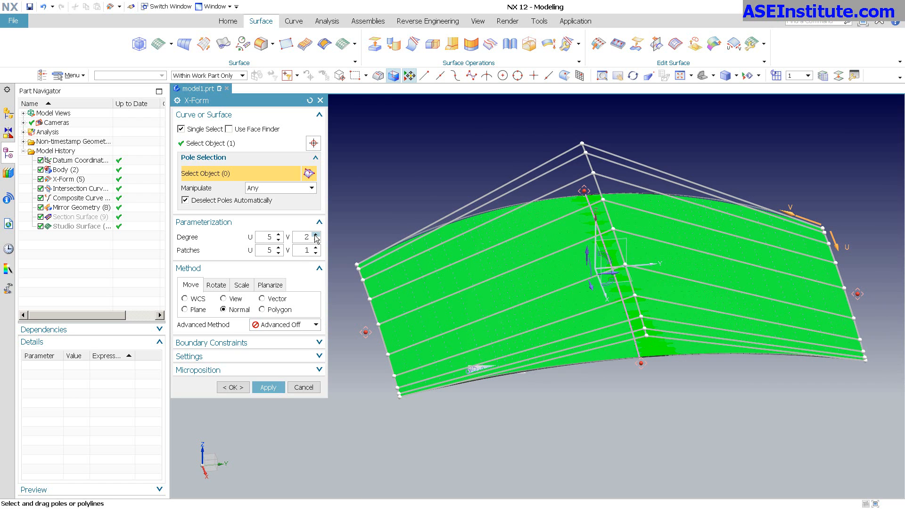
left_click(316, 234)
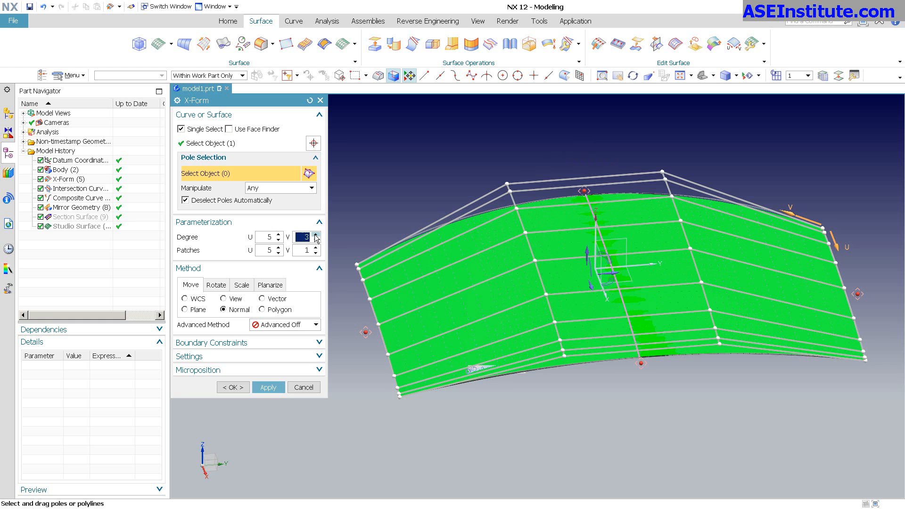
left_click(278, 253)
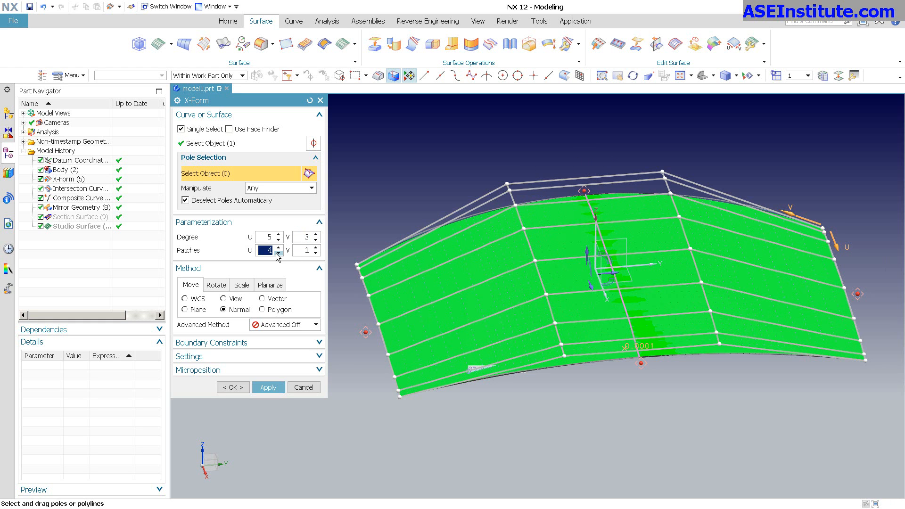
left_click(278, 254)
left_click(278, 253)
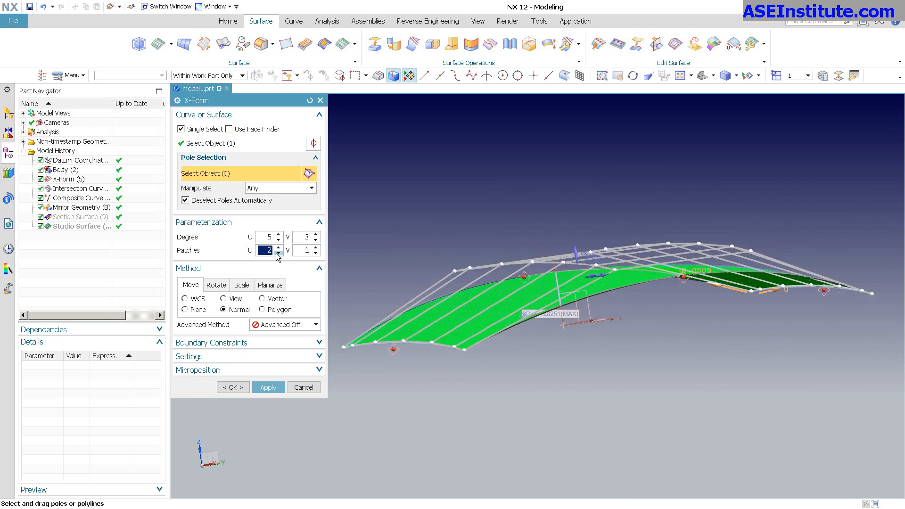
left_click(278, 253)
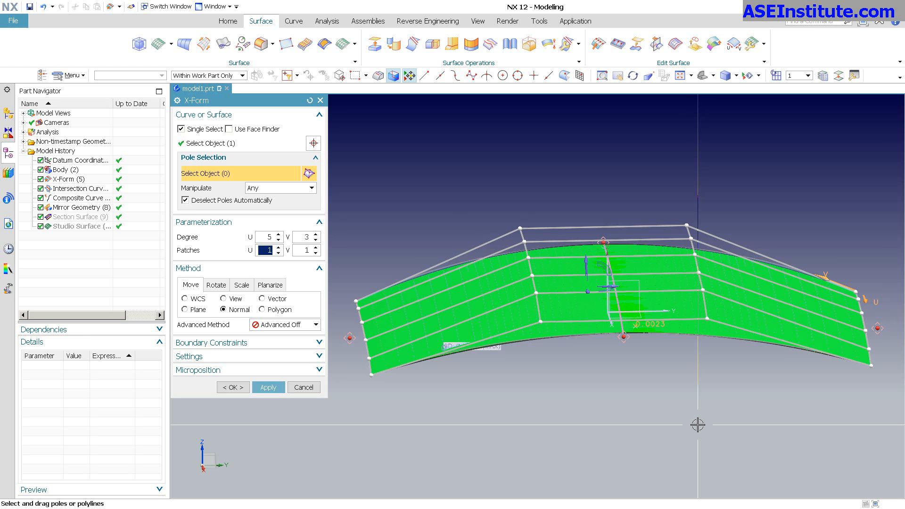
Step: Move the two interior pole rows downward along the normal with a 25% microposition rate, and complete the X-Form
middle_click_drag(603, 378, 500, 349)
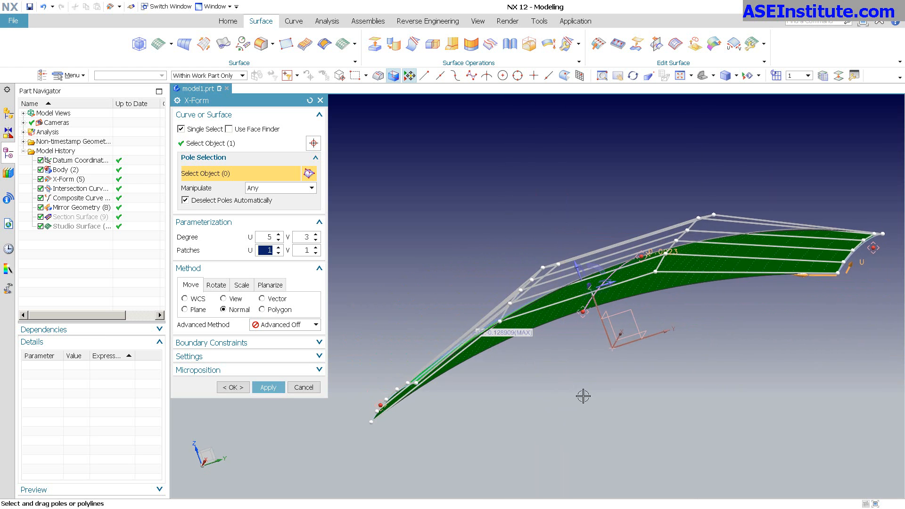
mouse_move(583, 395)
middle_mouse_down()
mouse_move(594, 397)
mouse_move(583, 411)
mouse_move(597, 405)
middle_mouse_up()
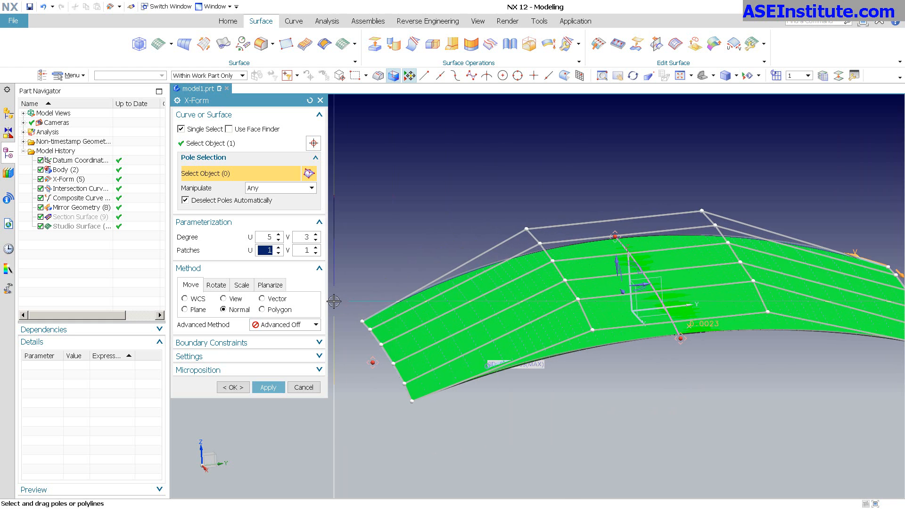
left_click(591, 316)
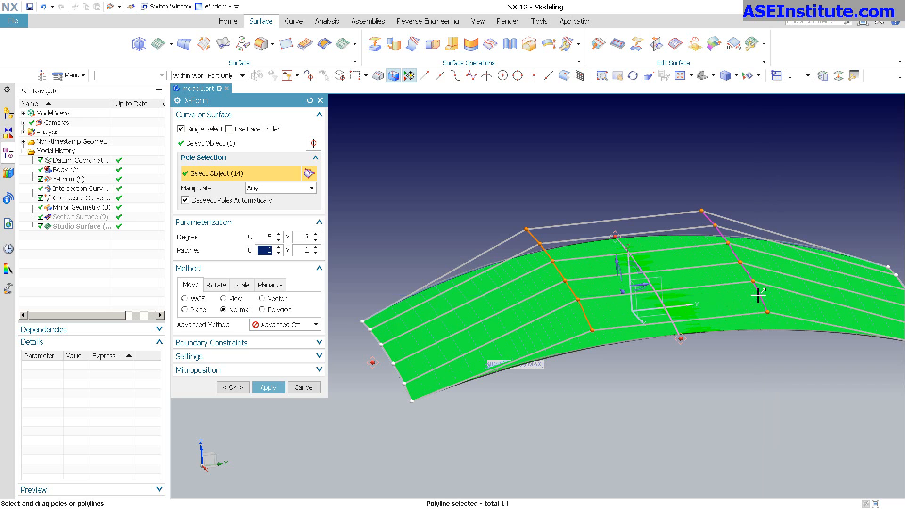
left_click(198, 369)
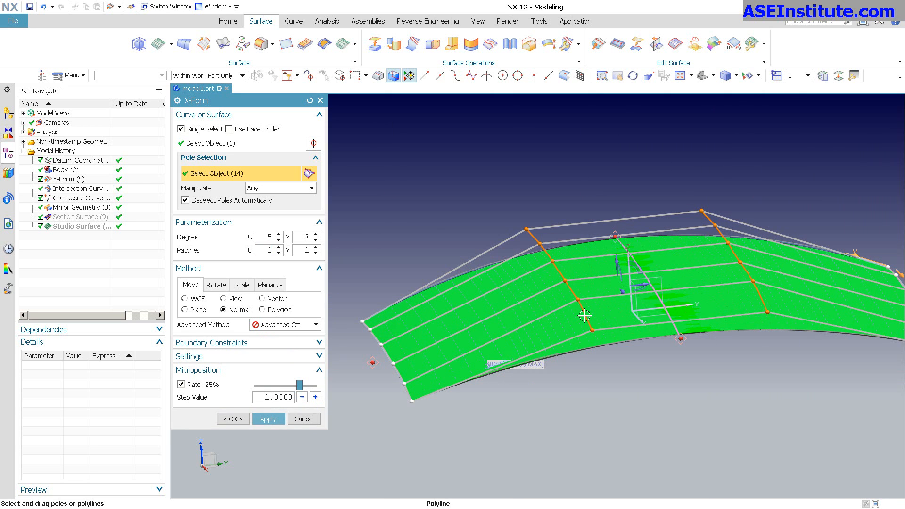
left_click_drag(584, 315, 591, 361)
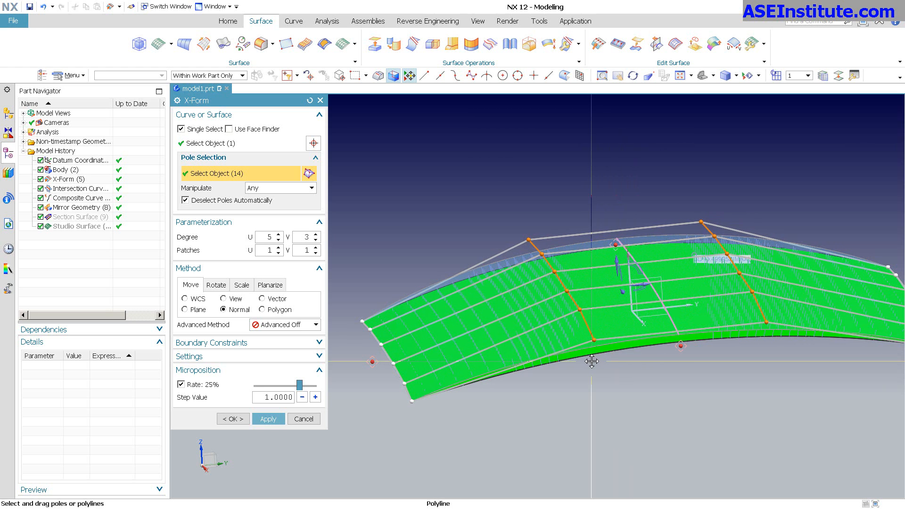
middle_click_drag(592, 362, 618, 399)
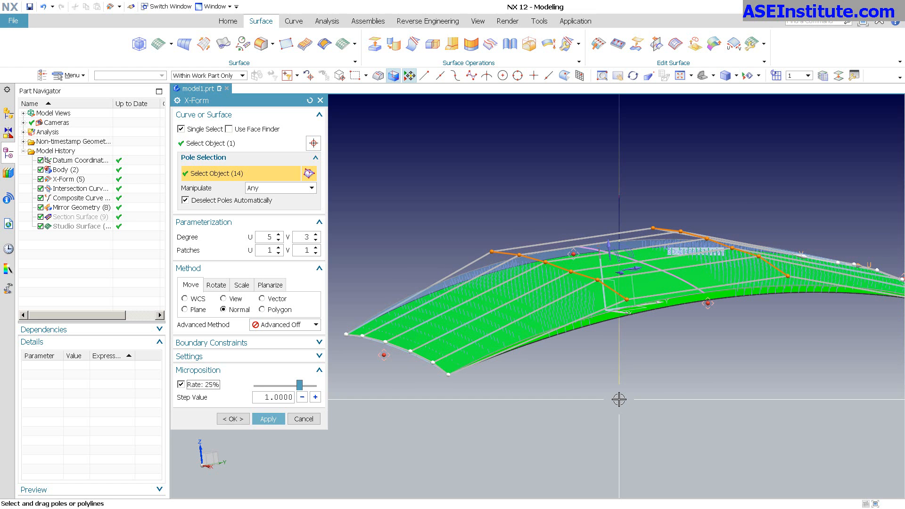
left_click(232, 418)
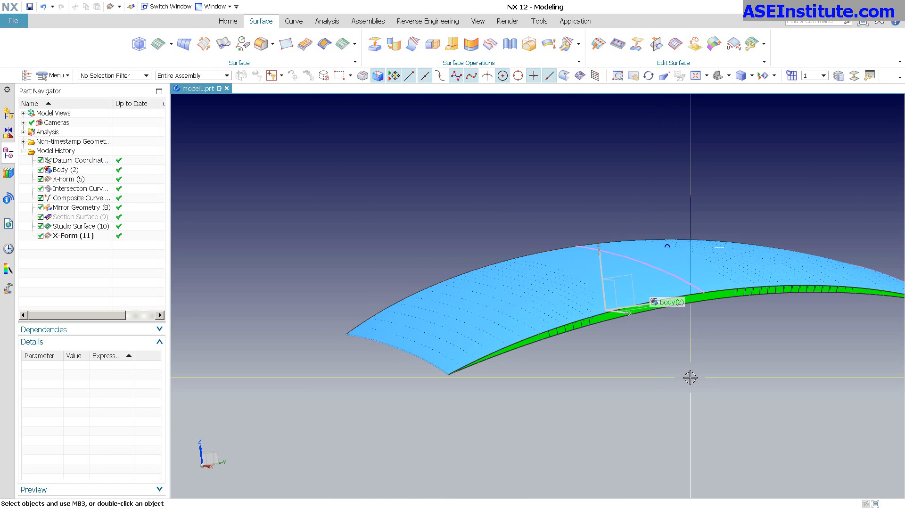
Step: Hide the original sheet body, leaving the reshaped studio surface and its deviation needles displayed
key("ctrl+b")
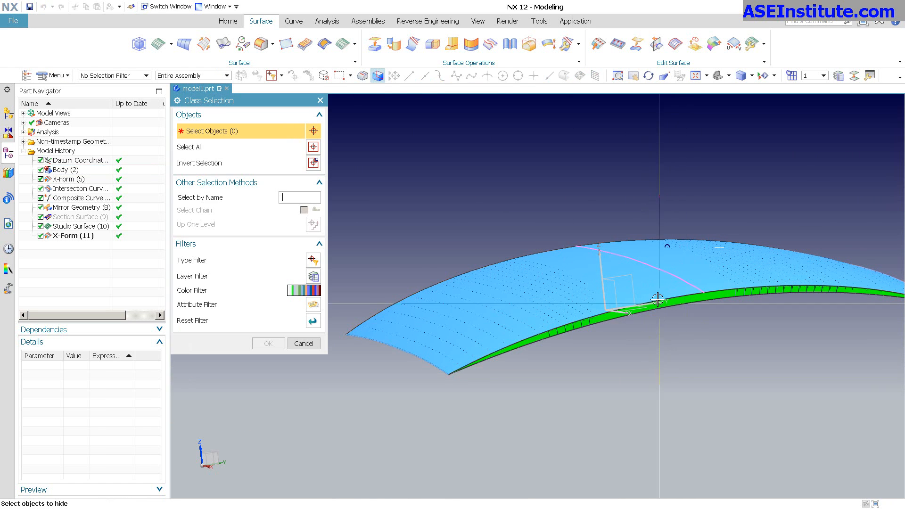
left_click(646, 276)
middle_click(659, 306)
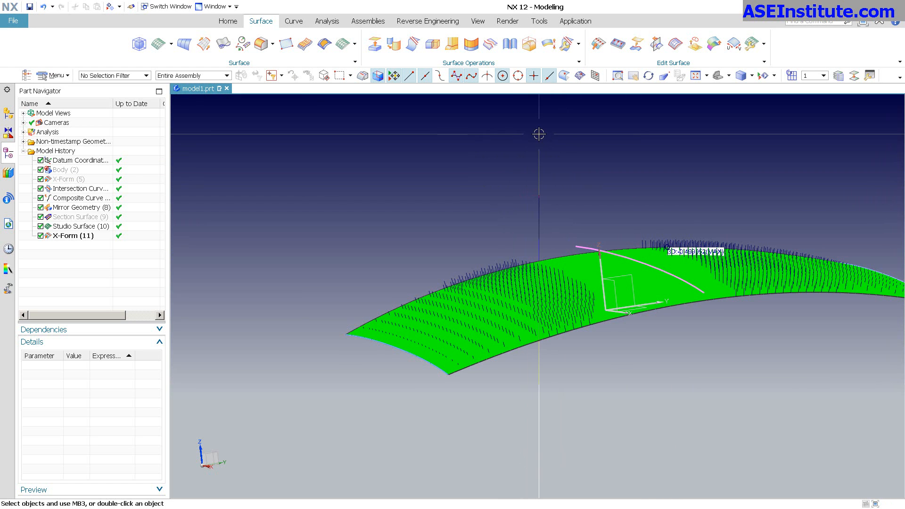
Step: Display the object information of the reshaped studio surface's face to check its degrees, rational status, poles and patches
key("ctrl+i")
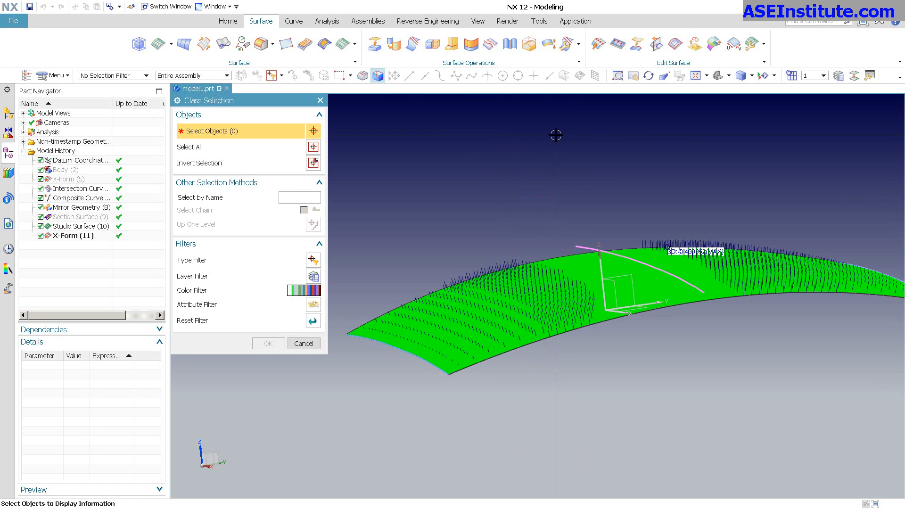
left_click(123, 76)
left_click(85, 145)
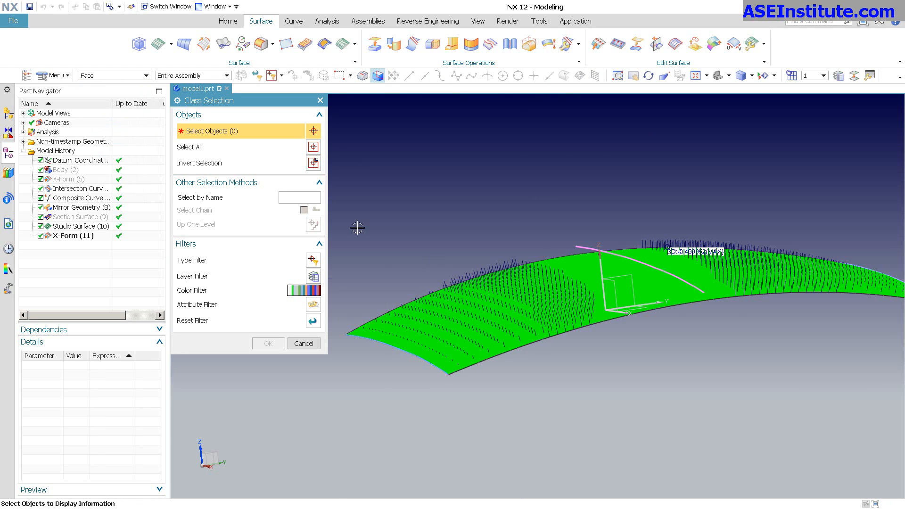
left_click(637, 289)
middle_click(637, 288)
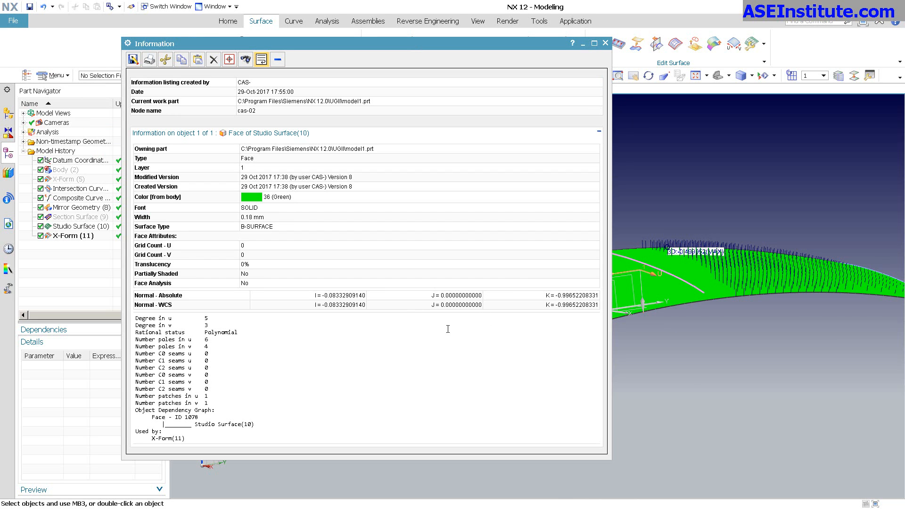
left_click(605, 42)
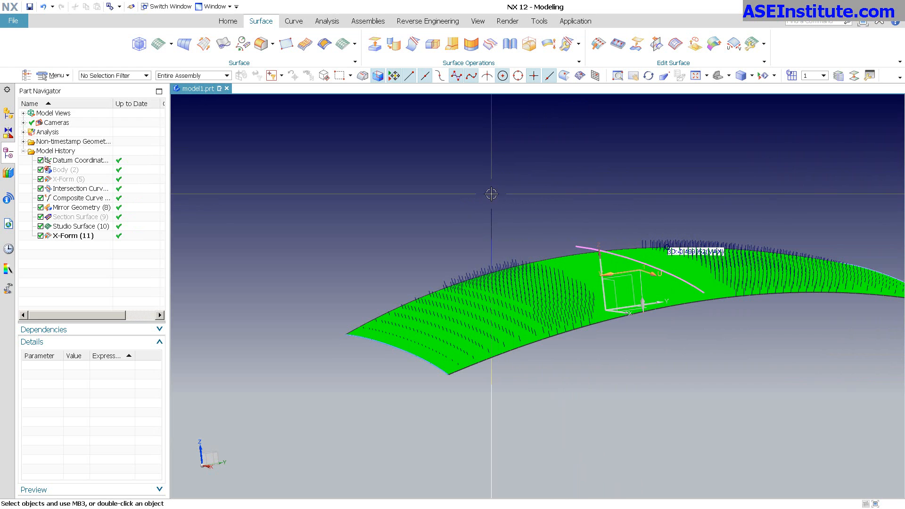